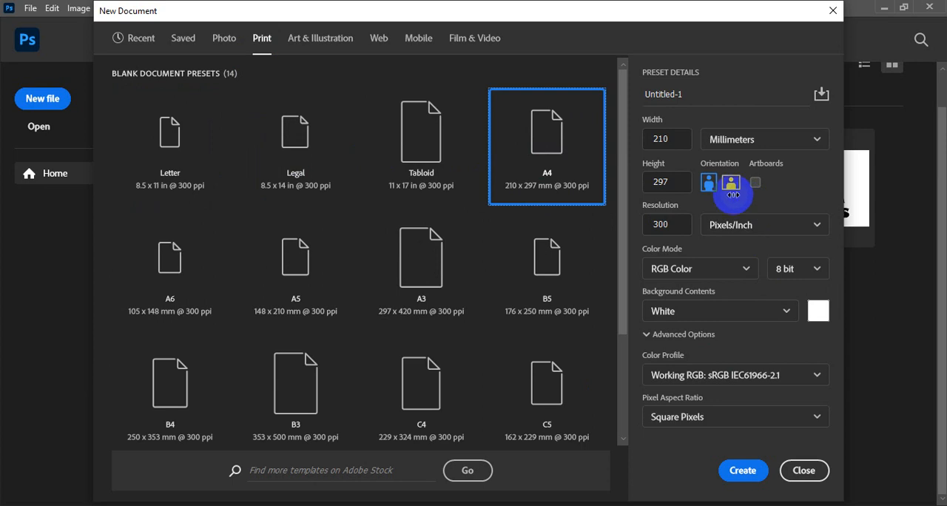
Create a new A4 document in landscape orientation with inches as the unit, at 300 pixels/inch in RGB Color
click(730, 182)
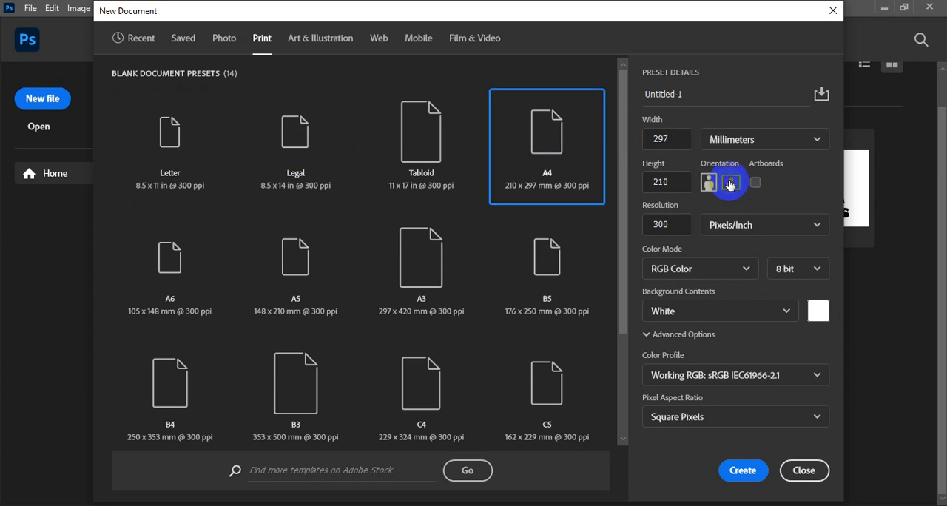
click(817, 140)
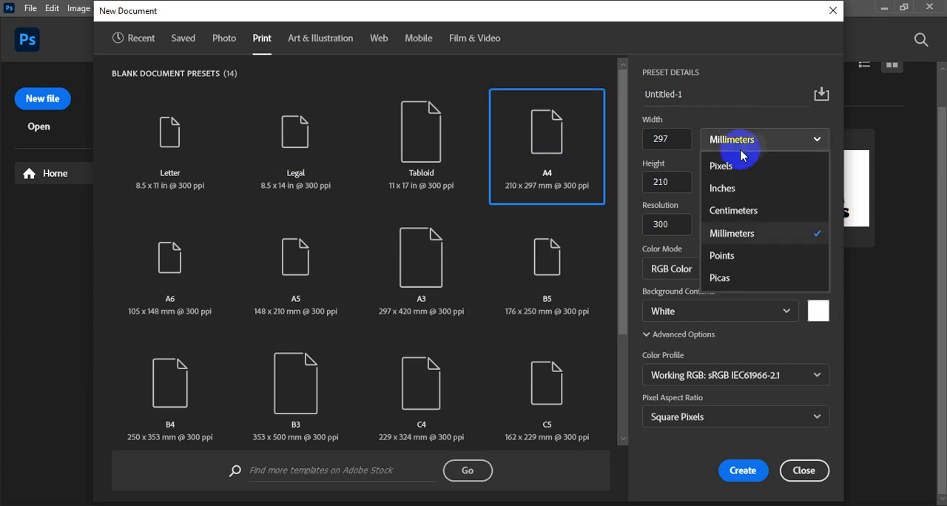
click(725, 191)
click(734, 481)
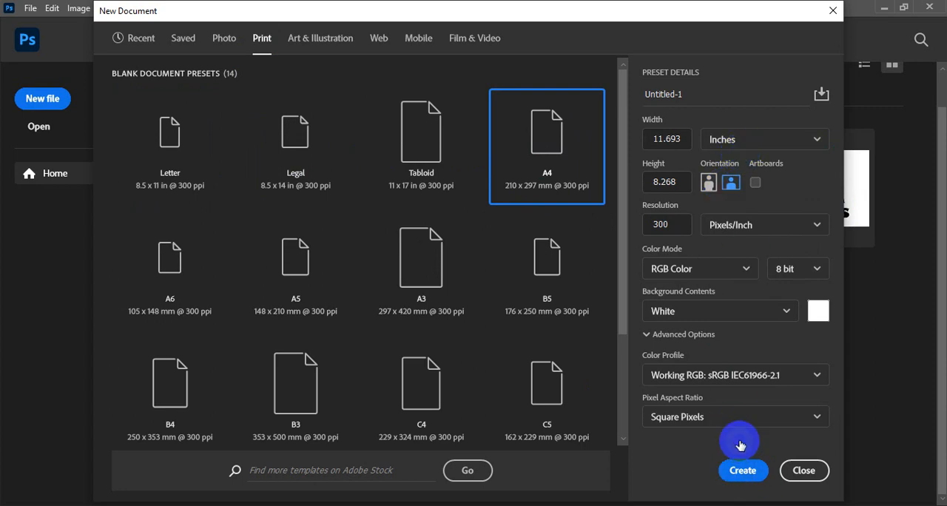
click(741, 473)
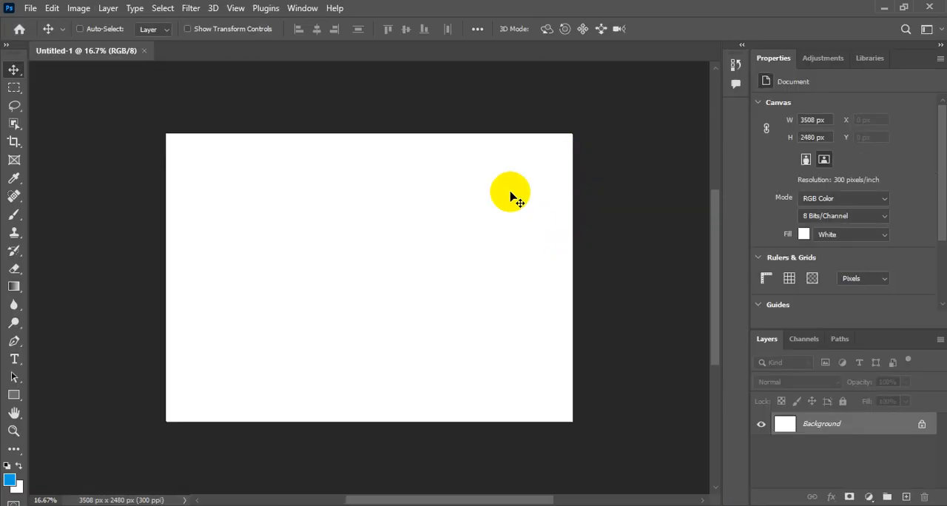
Add a new empty layer above the Background and hide the Properties panel
click(237, 8)
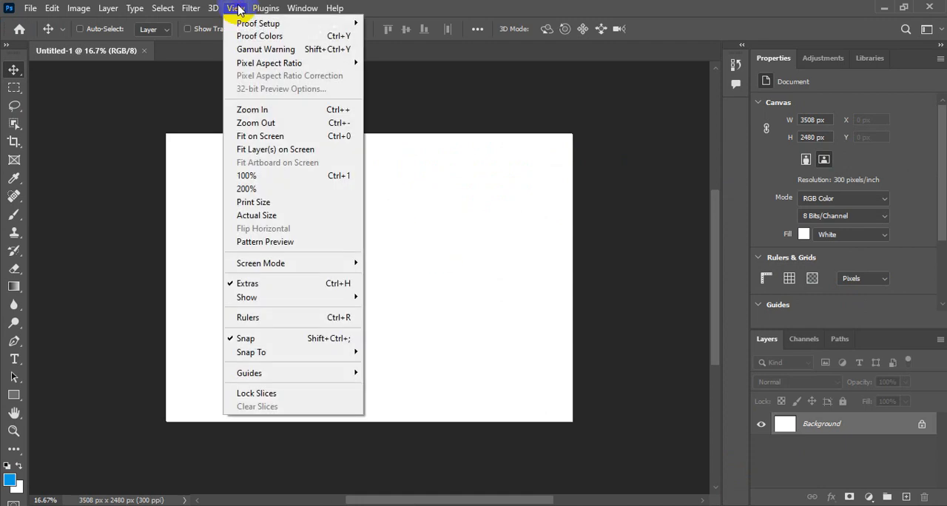
click(294, 138)
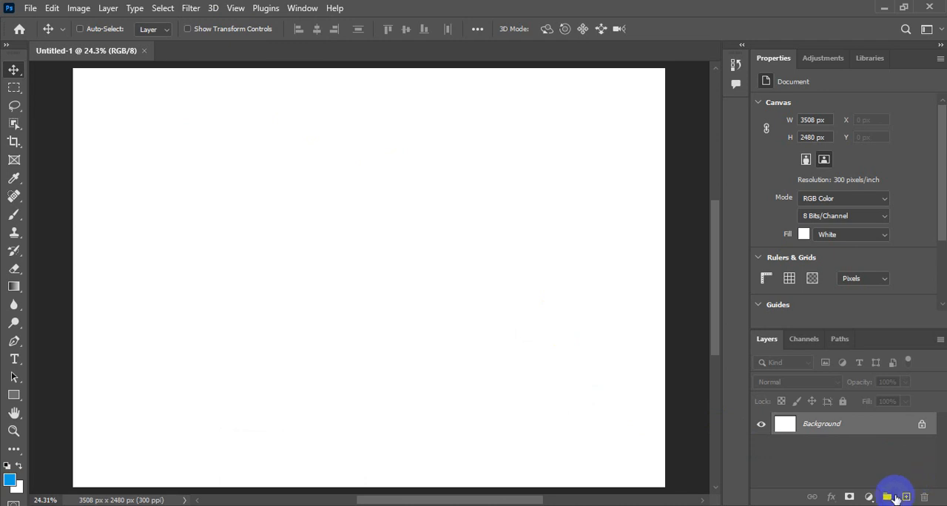
click(907, 498)
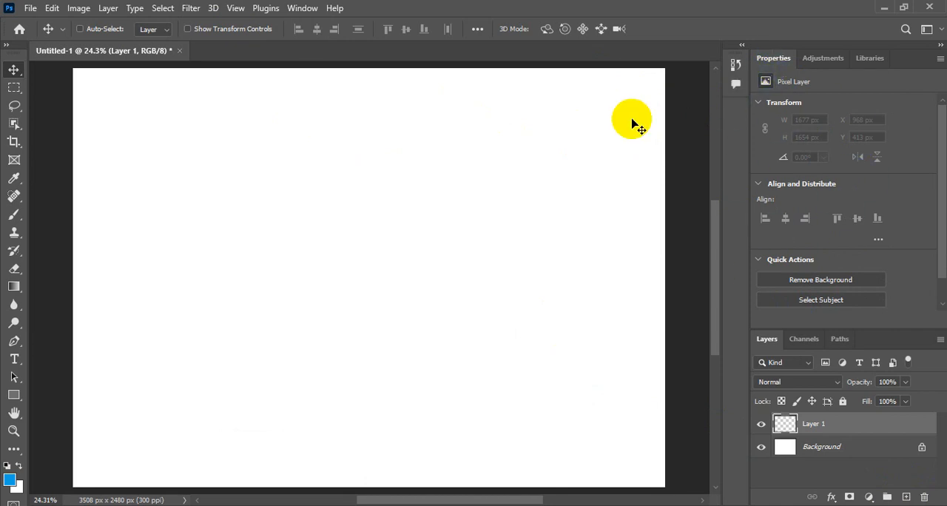
click(301, 9)
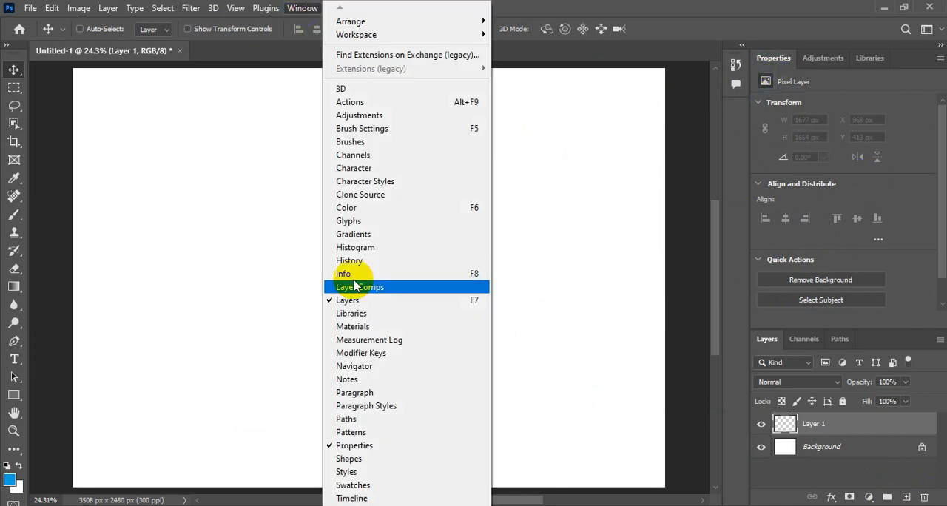
click(343, 446)
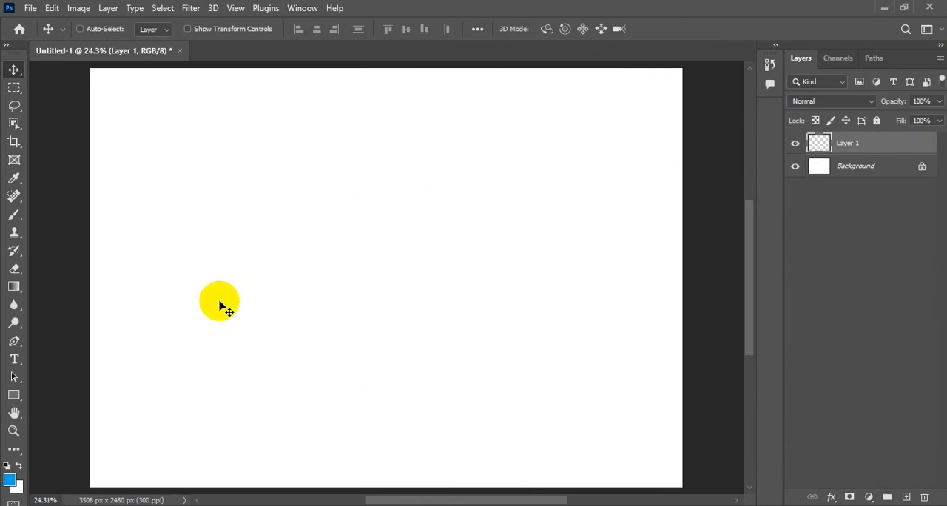
Draw a rounded rectangle path about 1864 by 1799 px near the canvas centre with a 200 px corner radius
click(15, 397)
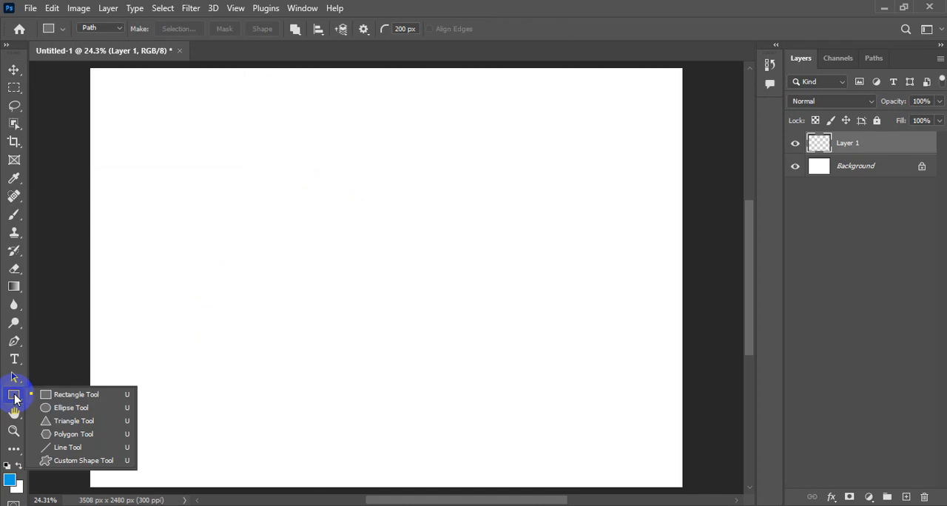
click(61, 397)
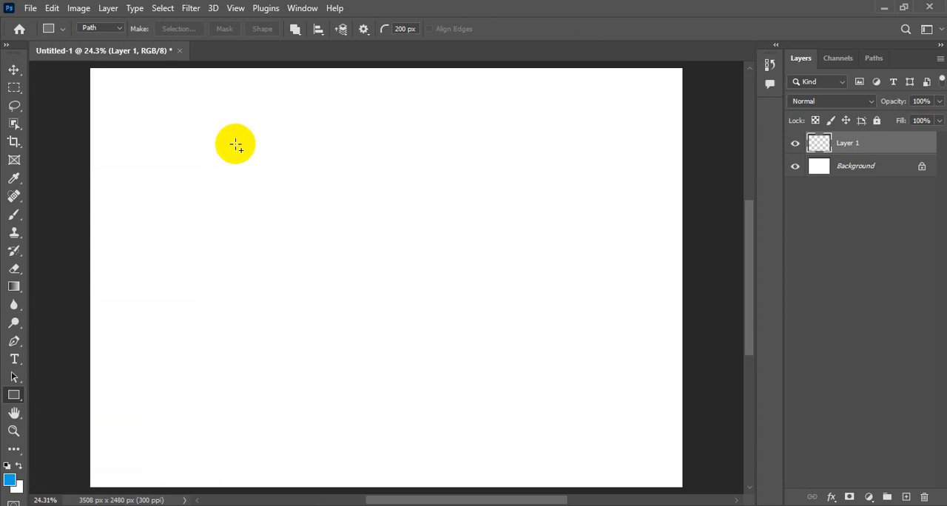
click(406, 28)
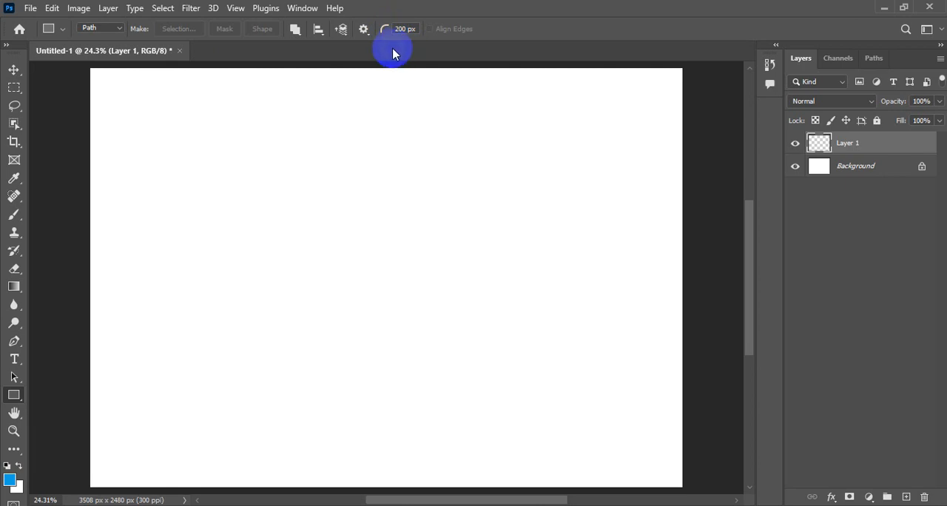
key(F5)
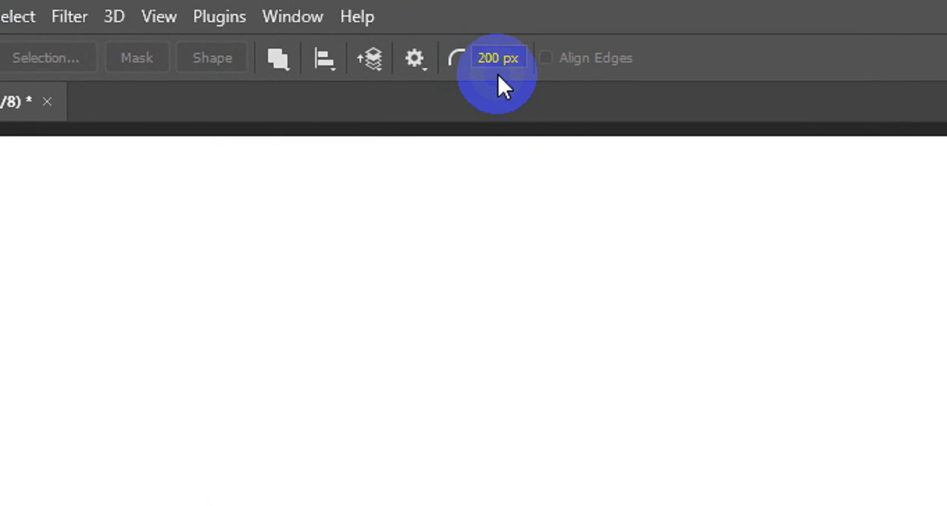
key(F5)
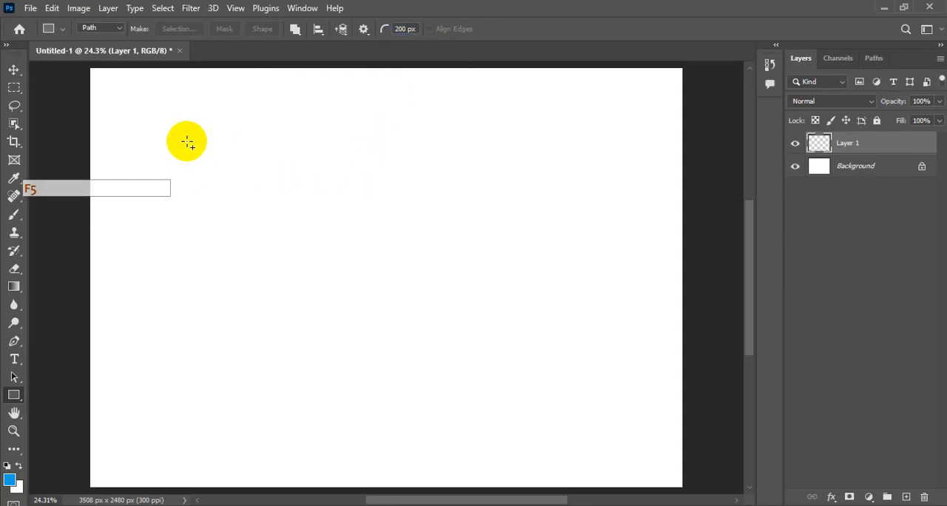
drag(232, 139, 533, 418)
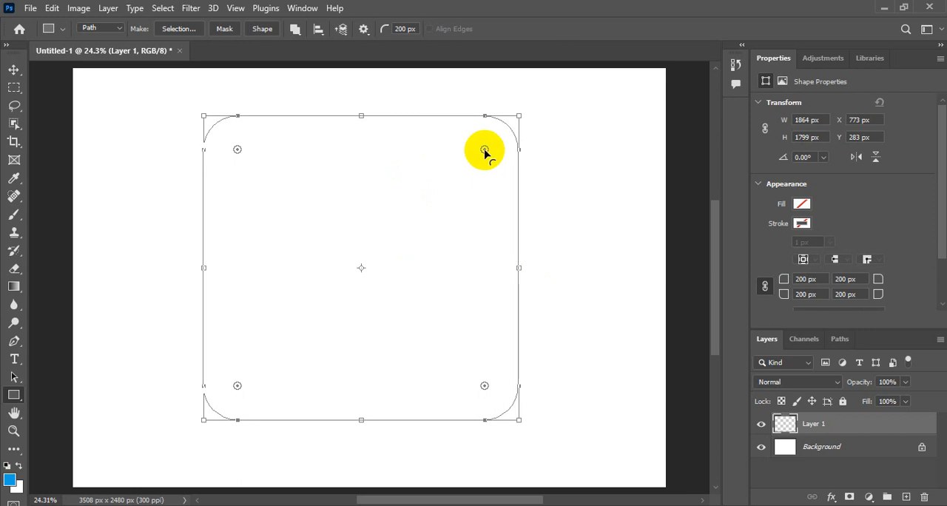
Increase the radius of all four corners of the rectangle to 220 px and keep the Rectangle tool in Path mode
mouse_move(484, 150)
mouse_down()
mouse_move(513, 118)
mouse_move(481, 151)
mouse_up()
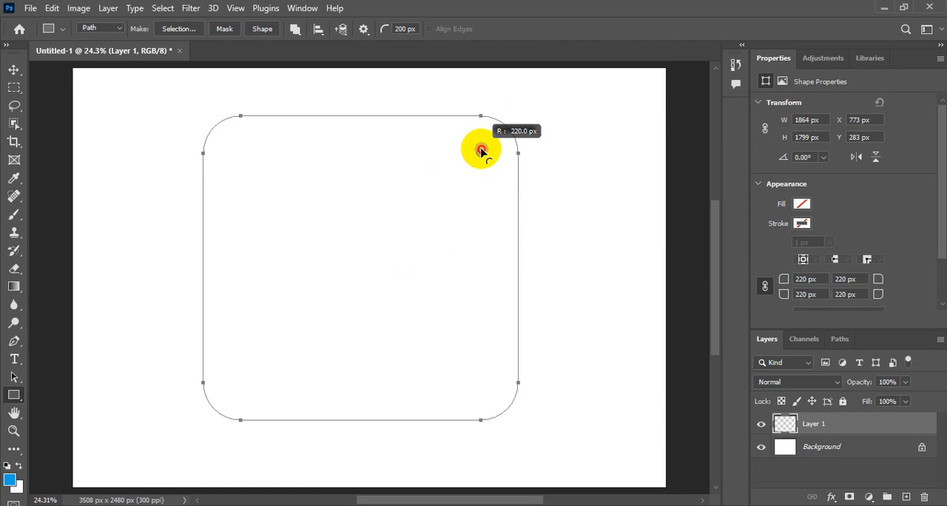
drag(481, 151, 482, 152)
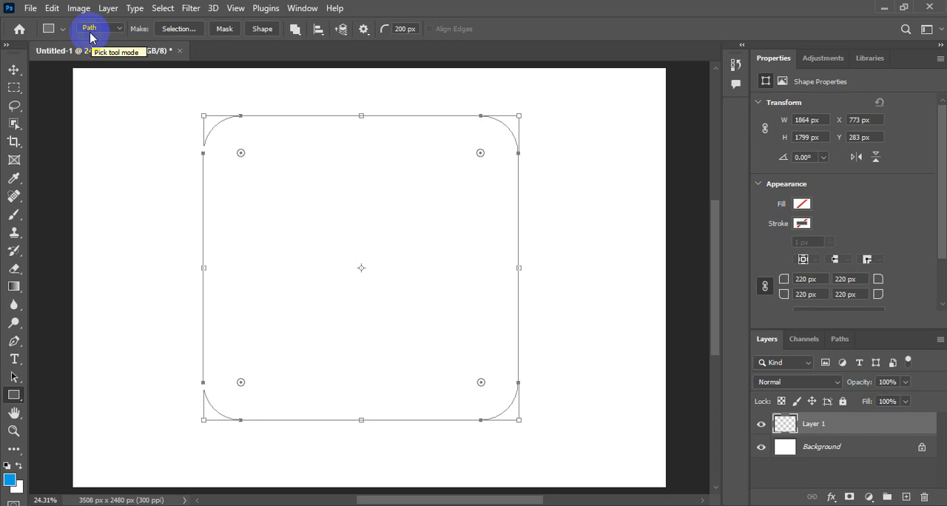
key(F5)
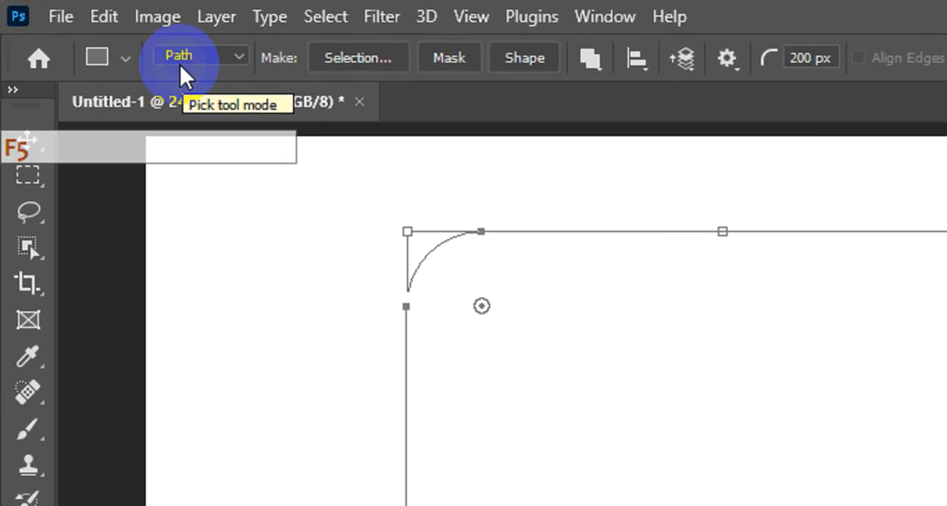
click(227, 59)
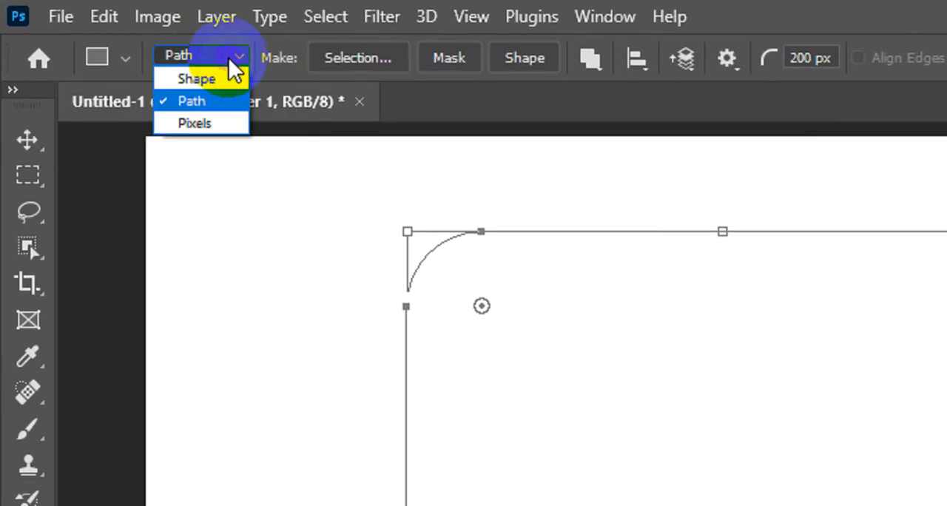
click(205, 101)
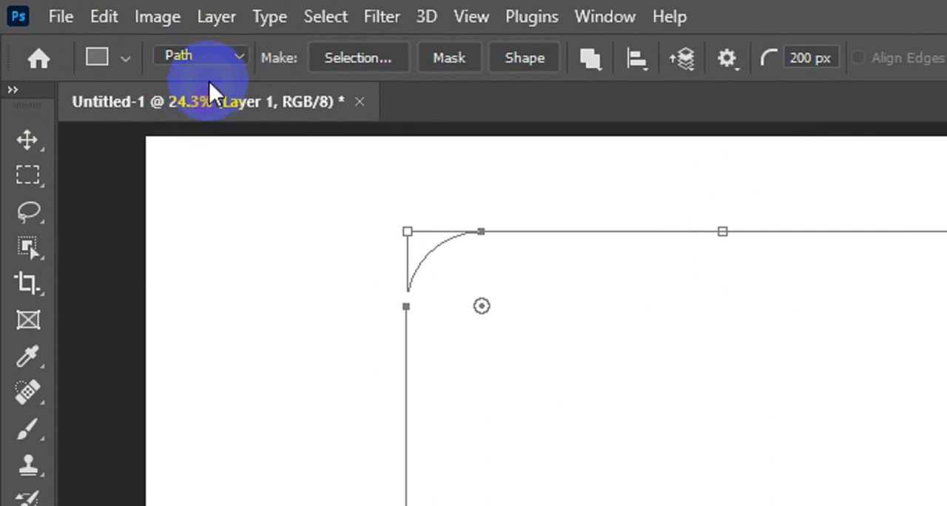
key(F5)
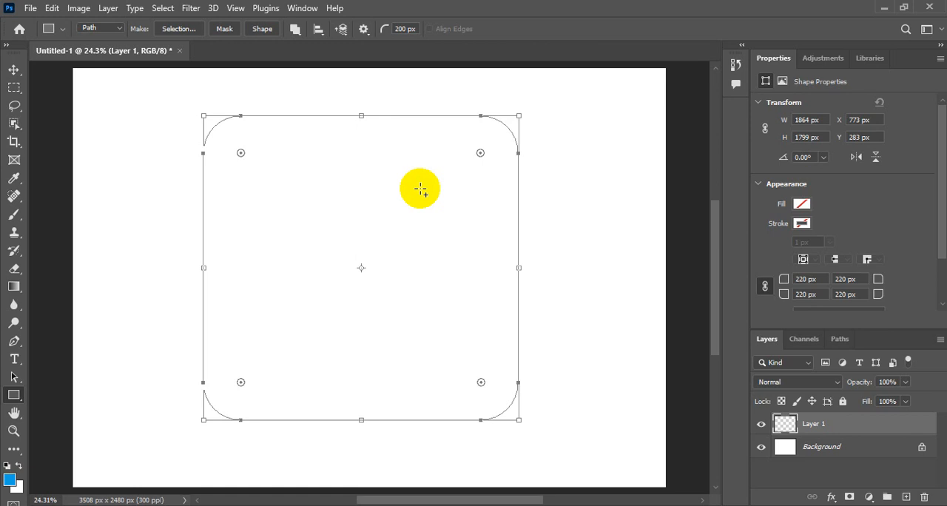
Try converting the rounded rectangle path directly into a selection, and undo the conversion
key(ctrl)
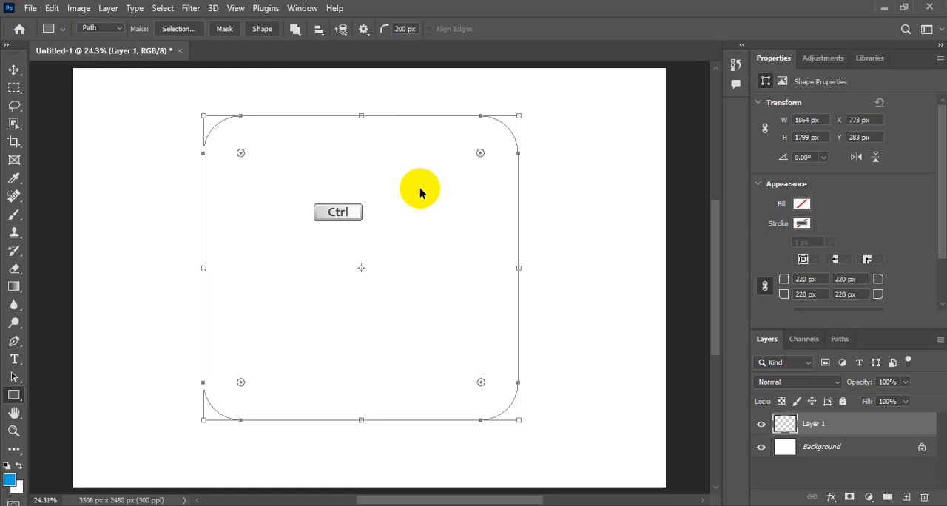
key(ctrl+Return)
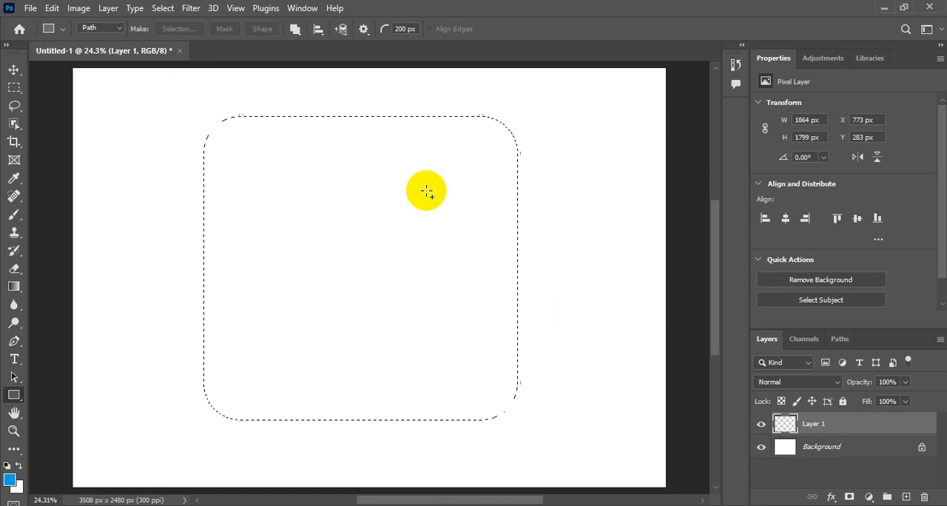
key(ctrl)
key(ctrl+z)
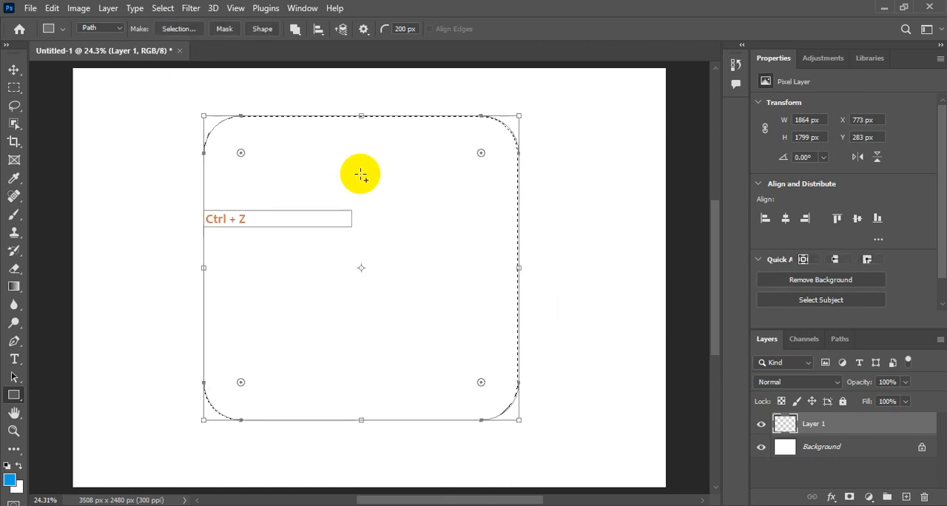
Try making a new anti-aliased selection from the path with a 0-pixel feather radius, and undo the selection change
right_click(365, 170)
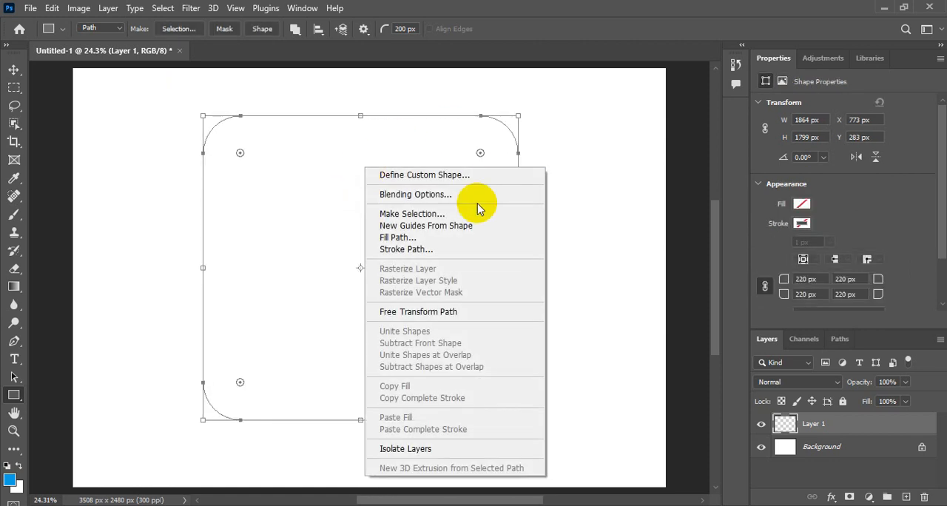
click(410, 214)
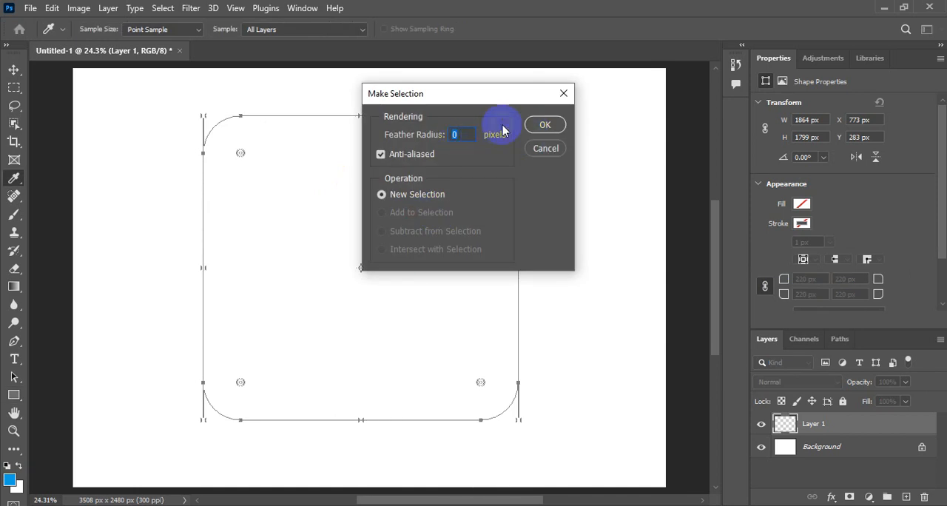
click(544, 126)
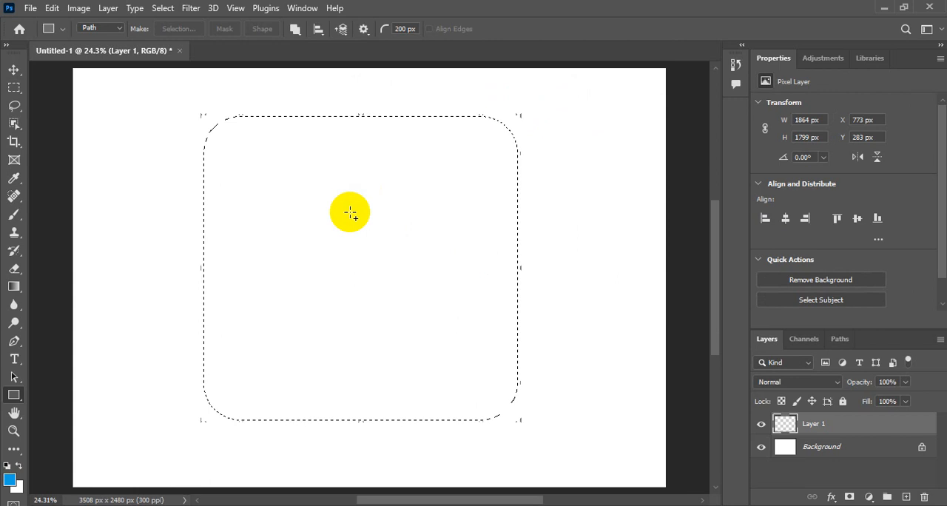
click(52, 8)
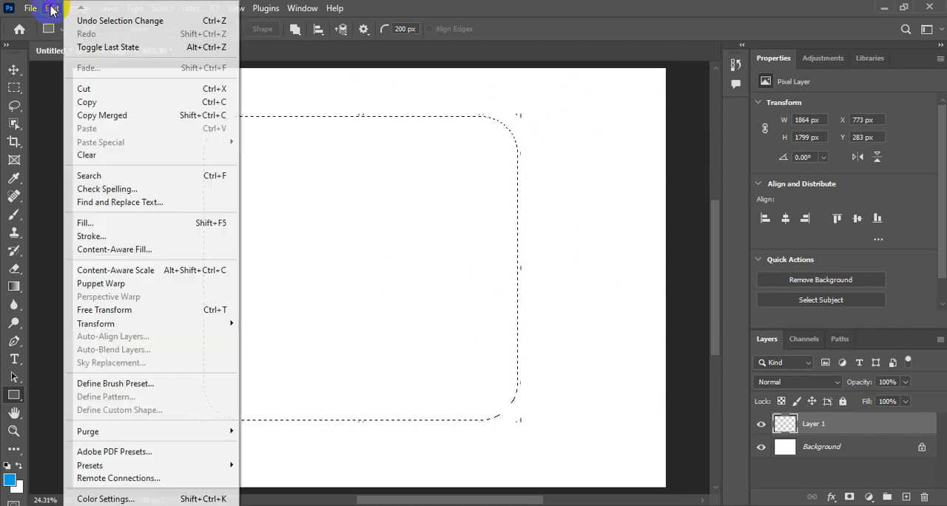
click(87, 21)
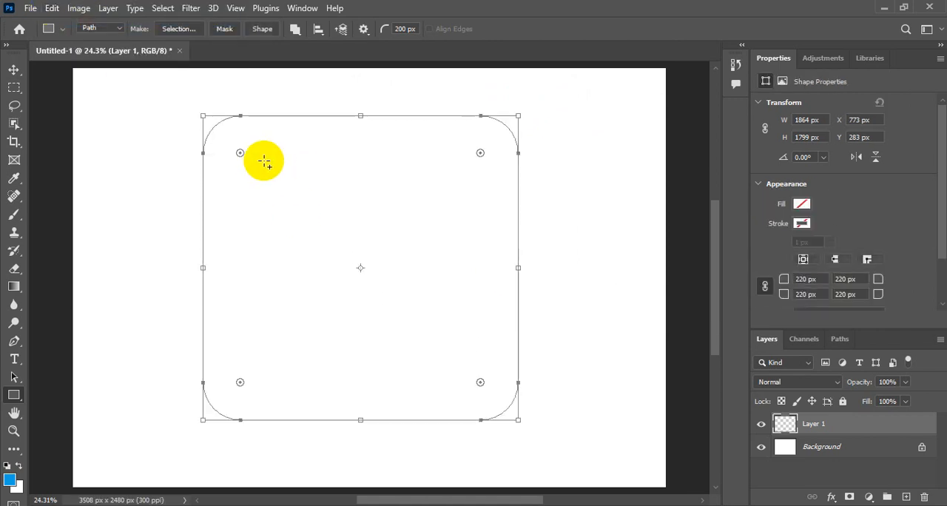
Convert the rounded rectangle path into a new anti-aliased selection with a 0-pixel feather radius
click(178, 33)
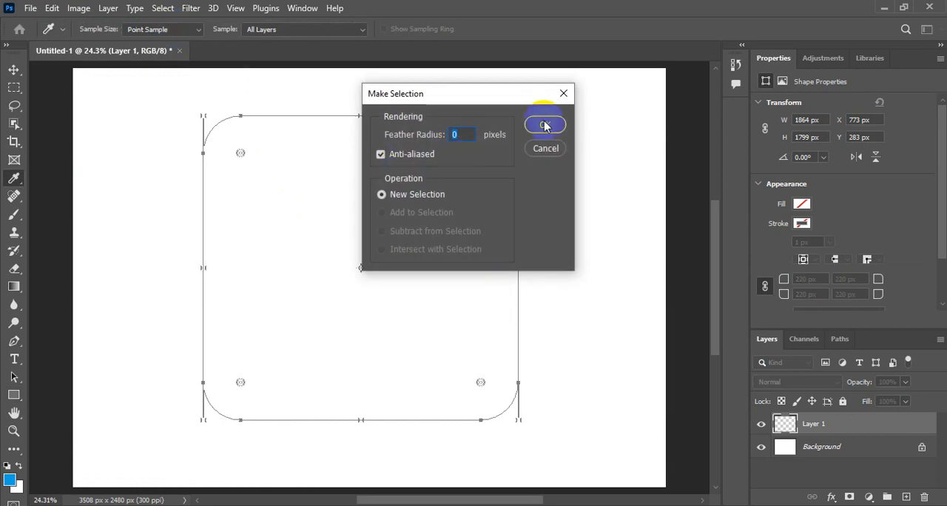
click(545, 126)
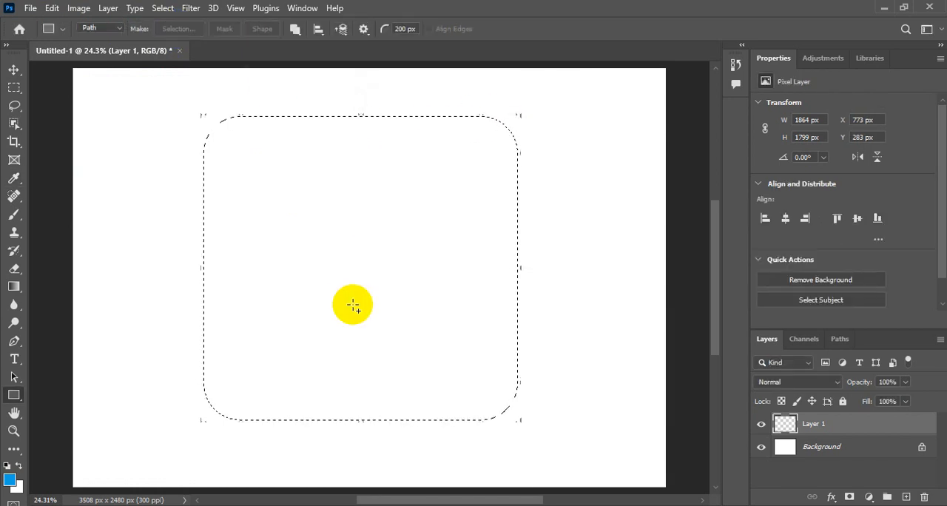
Set the foreground color to bright blue, hex 08a2e9
click(13, 481)
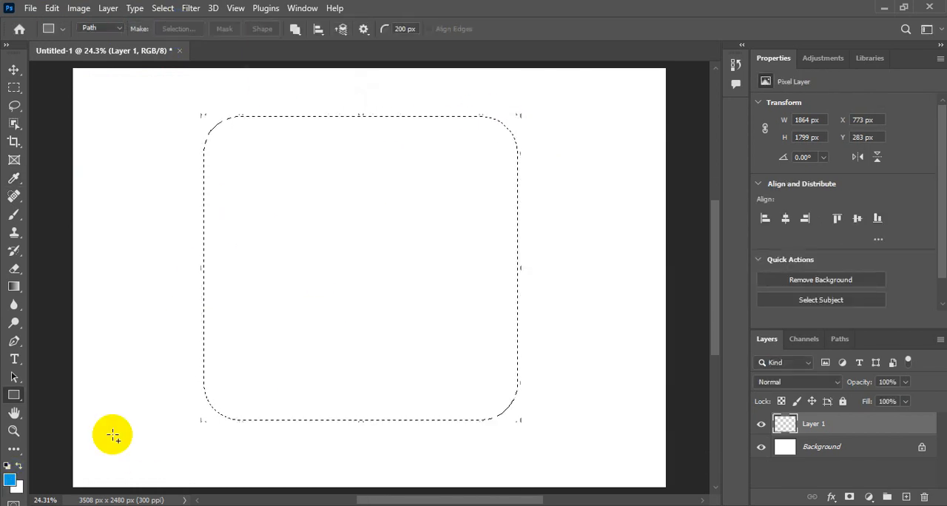
click(11, 481)
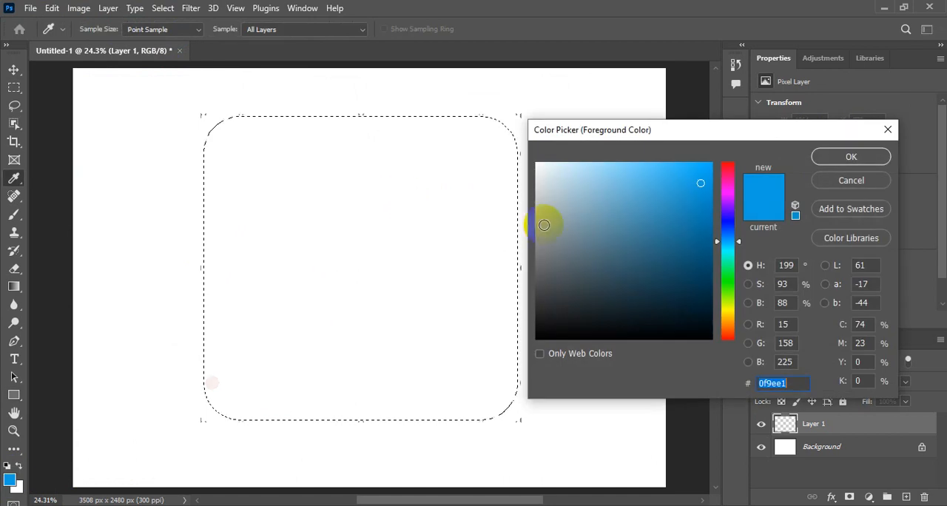
drag(692, 186, 706, 178)
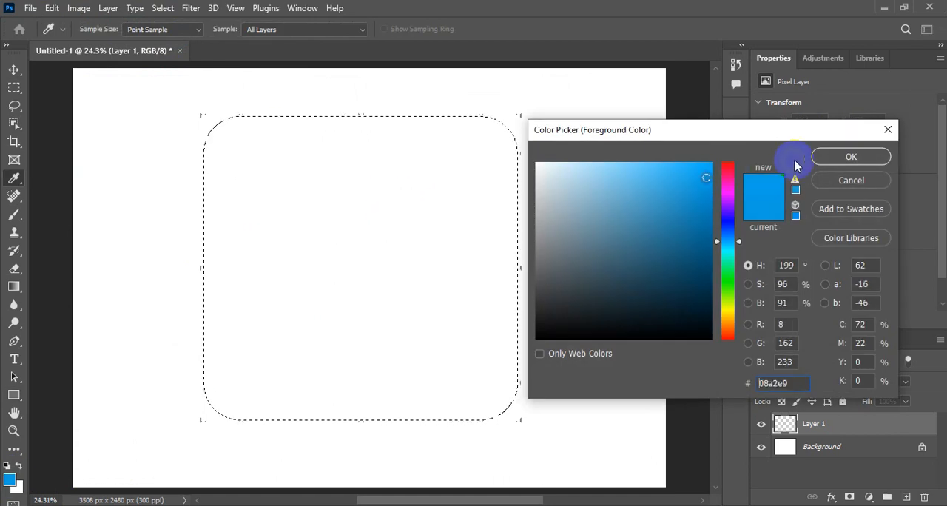
click(833, 158)
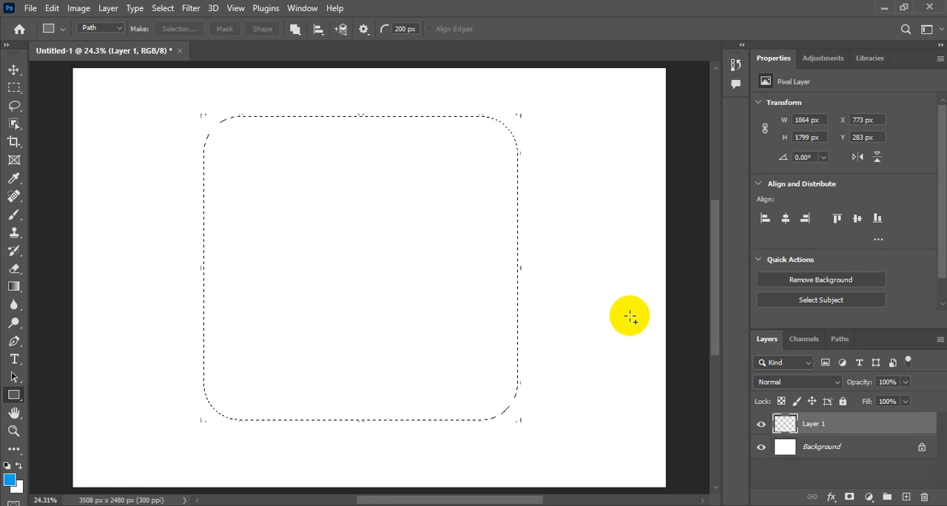
Try filling the rounded rectangle selection with the foreground color, and undo the fill
key(alt+BackSpace)
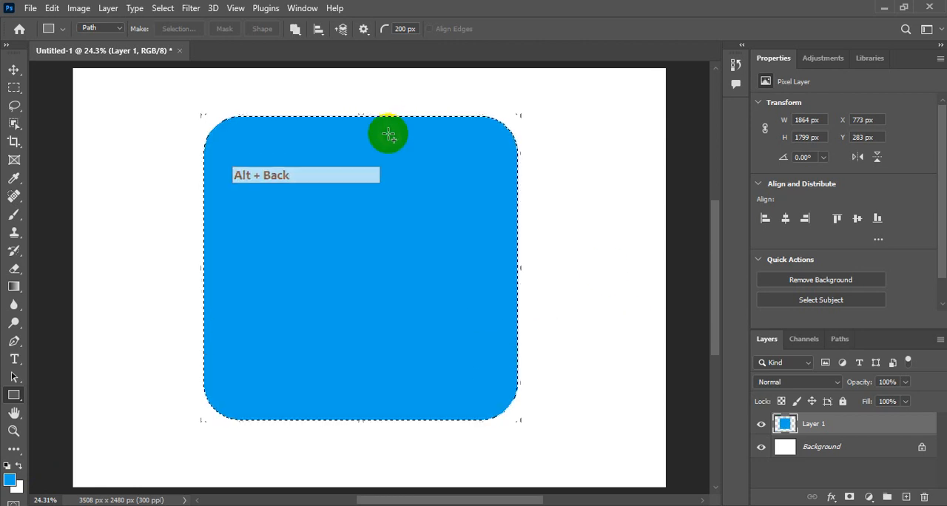
click(51, 8)
click(37, 18)
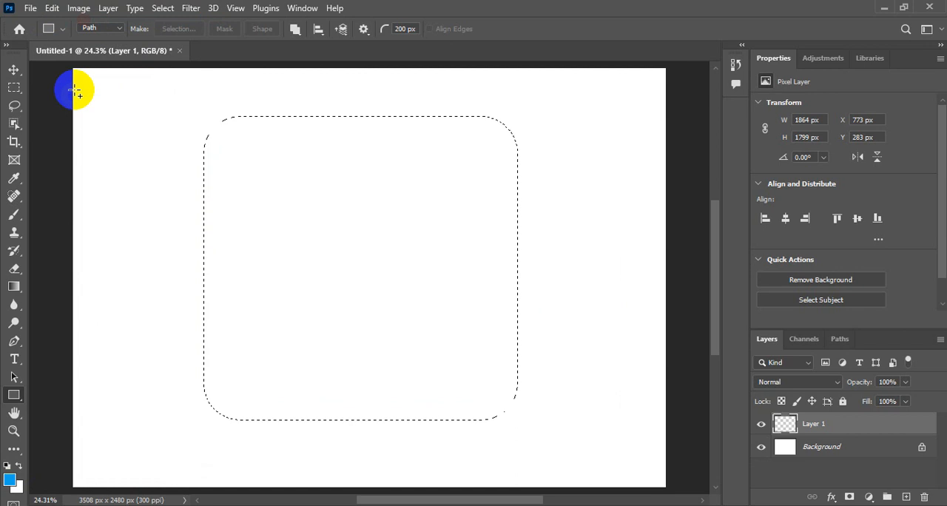
Fill the selection with the foreground color in Normal mode at 100% opacity, and deselect it
click(51, 8)
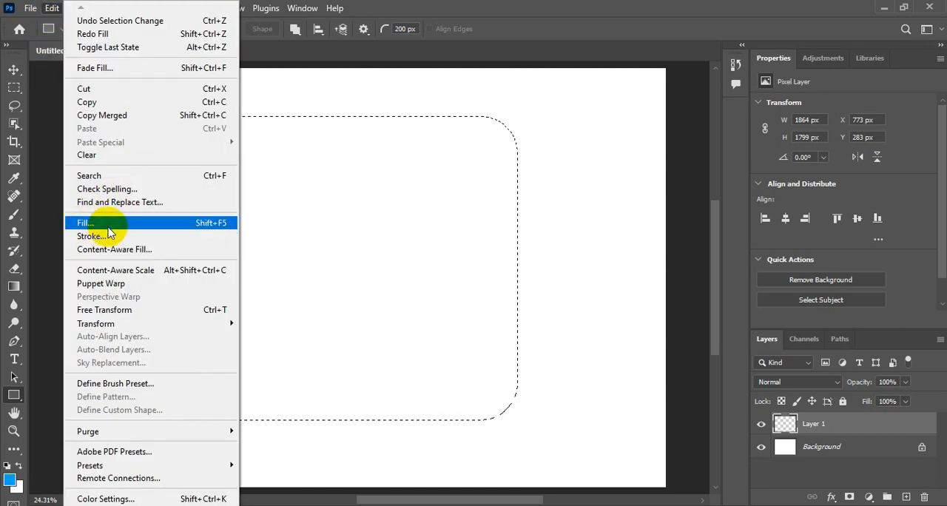
click(175, 225)
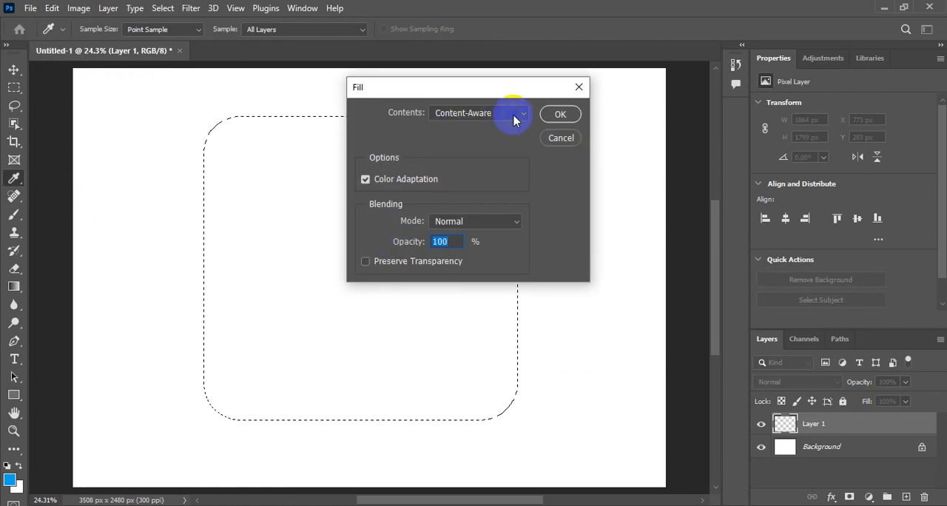
click(510, 114)
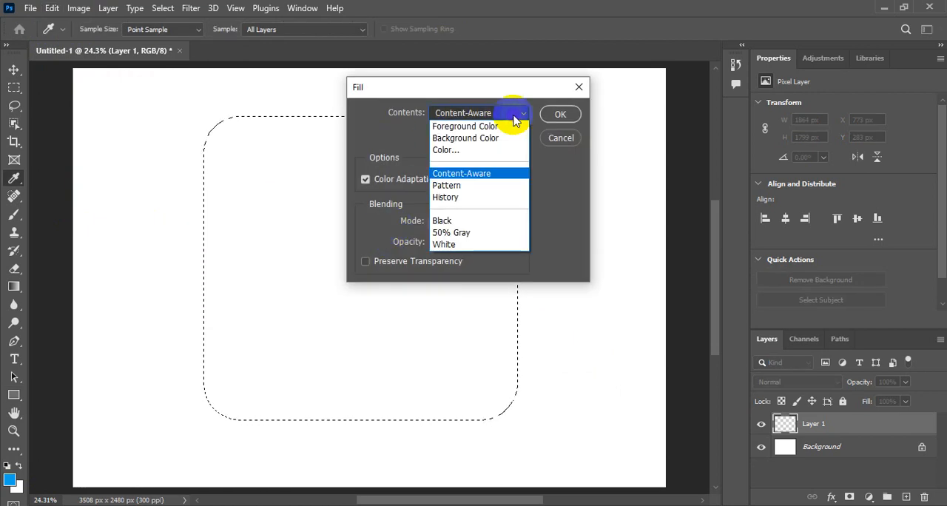
click(492, 130)
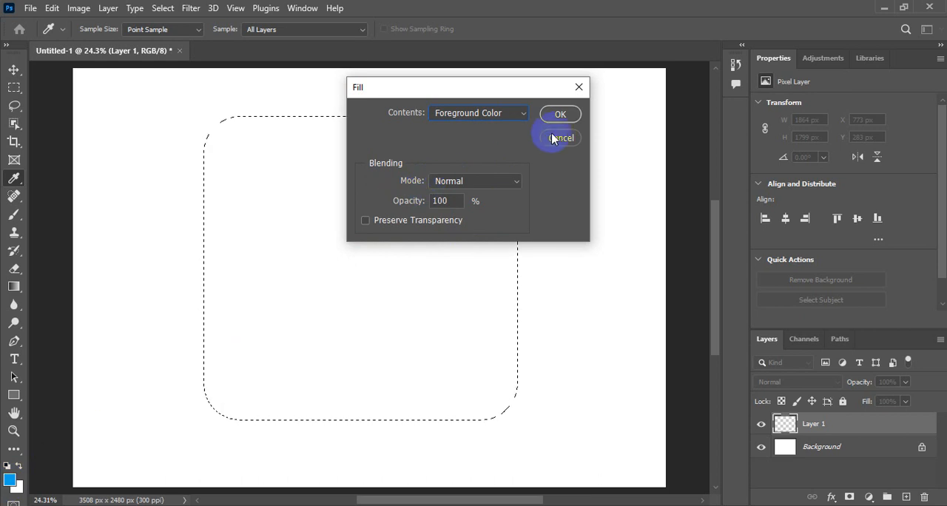
click(561, 116)
key(u)
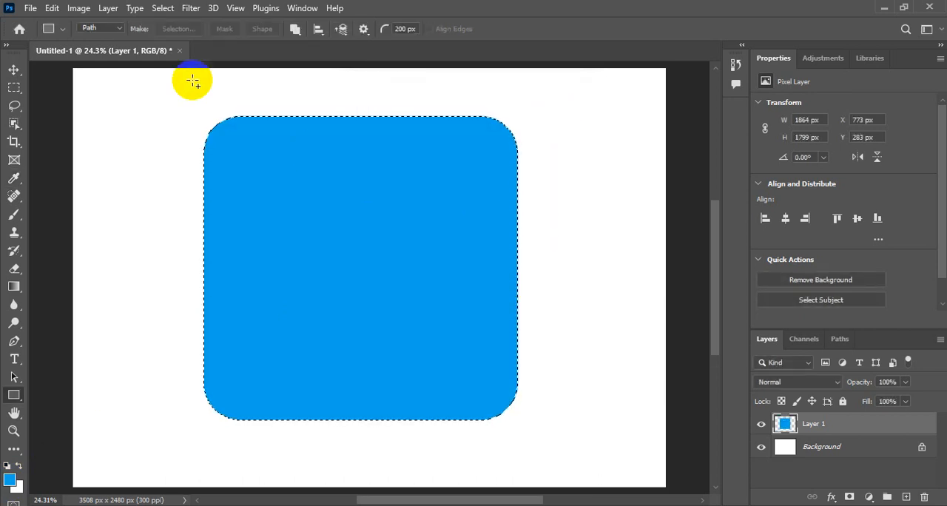
click(165, 7)
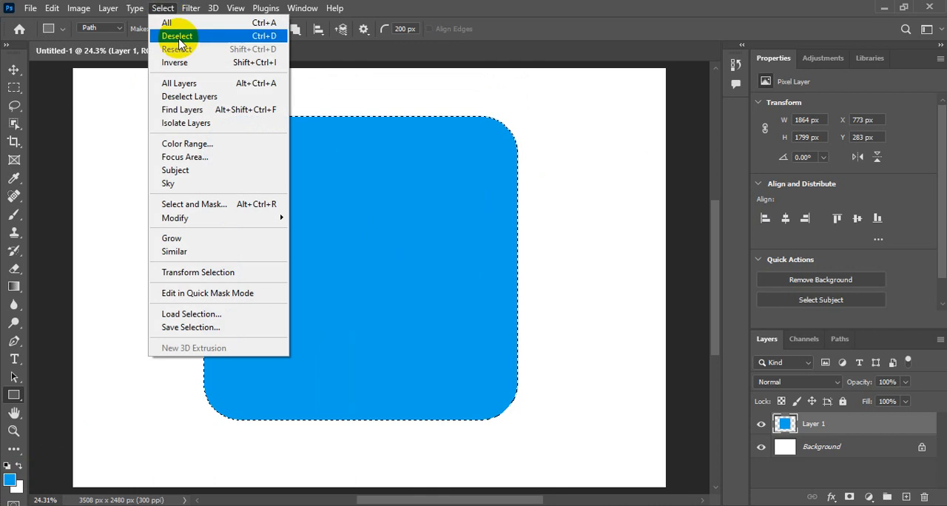
click(178, 37)
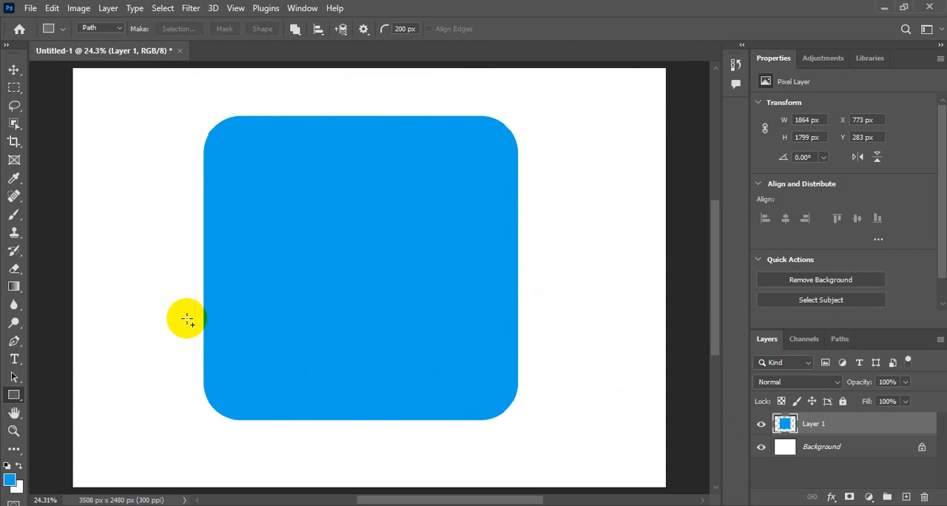
Draw straight Pen tool segments in Path mode from inside the blue shape's upper-left area, over its top edge, and diagonally to its right edge
click(14, 342)
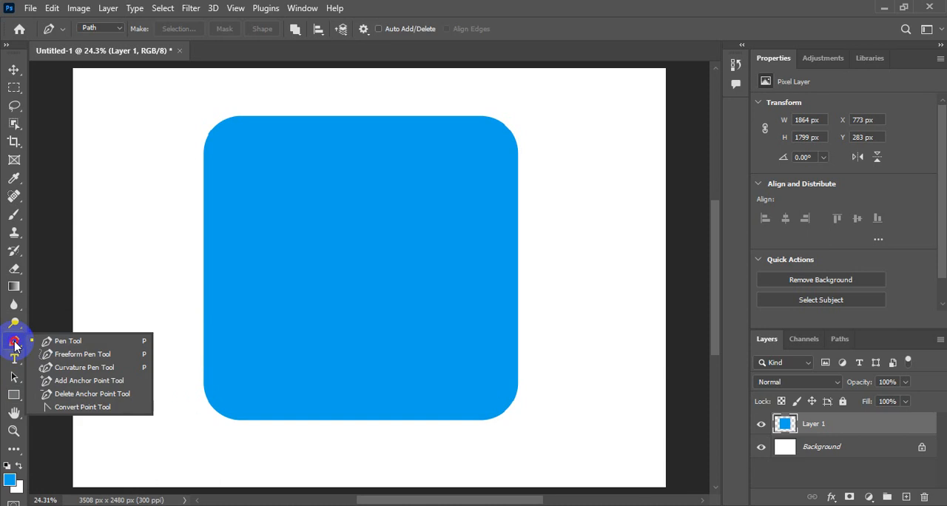
click(63, 341)
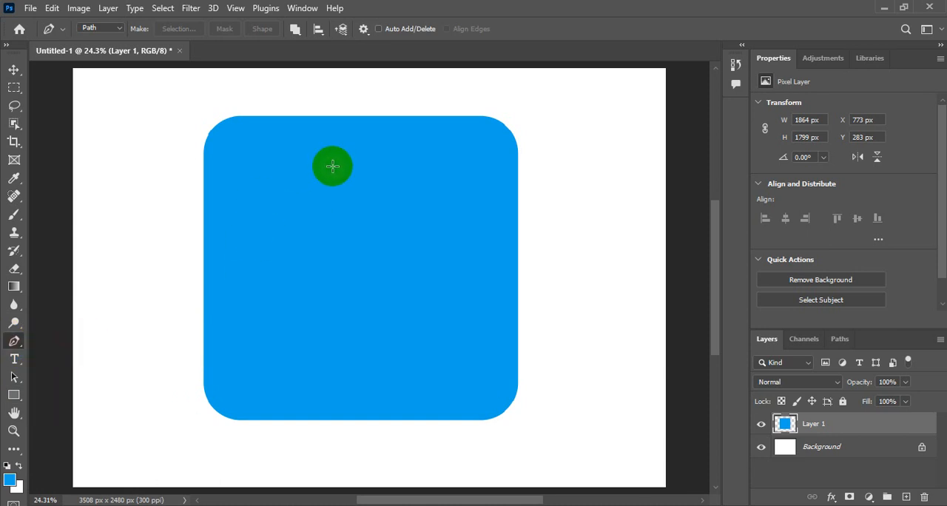
key(Caps_Lock)
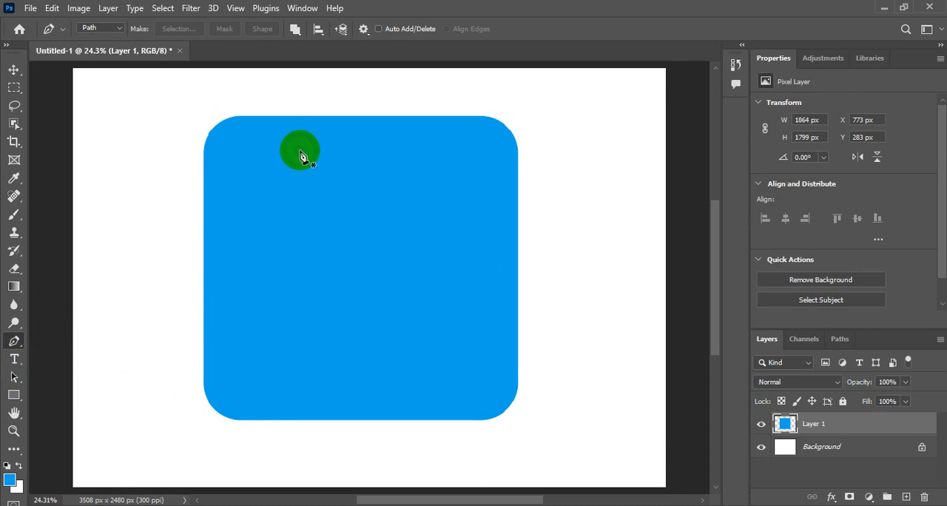
click(120, 28)
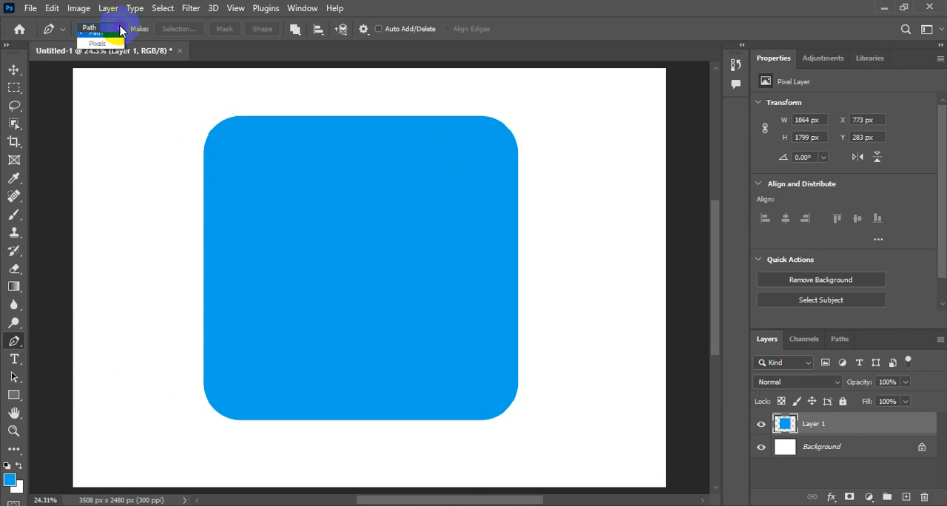
click(99, 51)
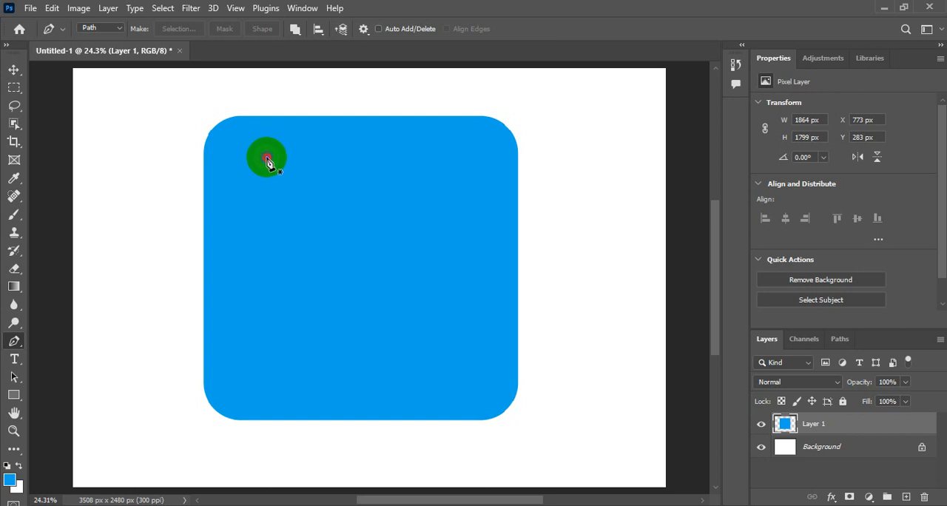
click(266, 157)
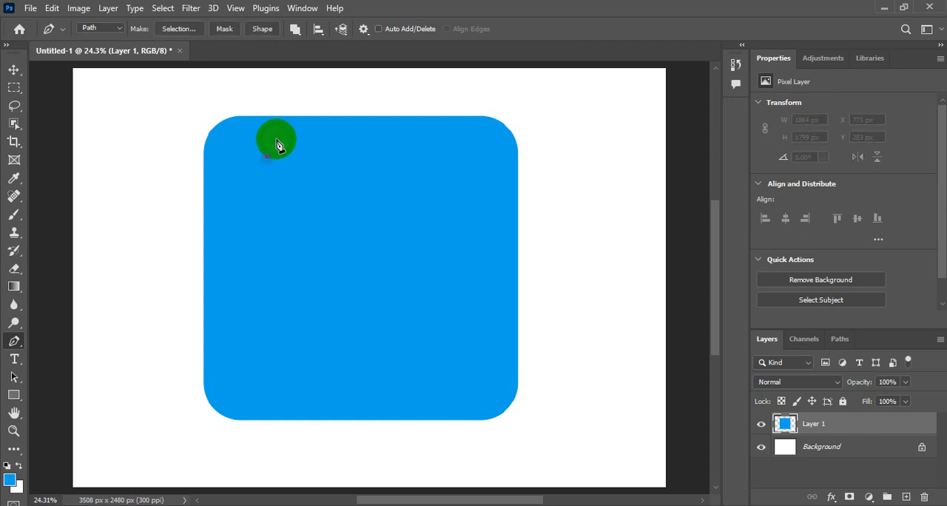
click(301, 109)
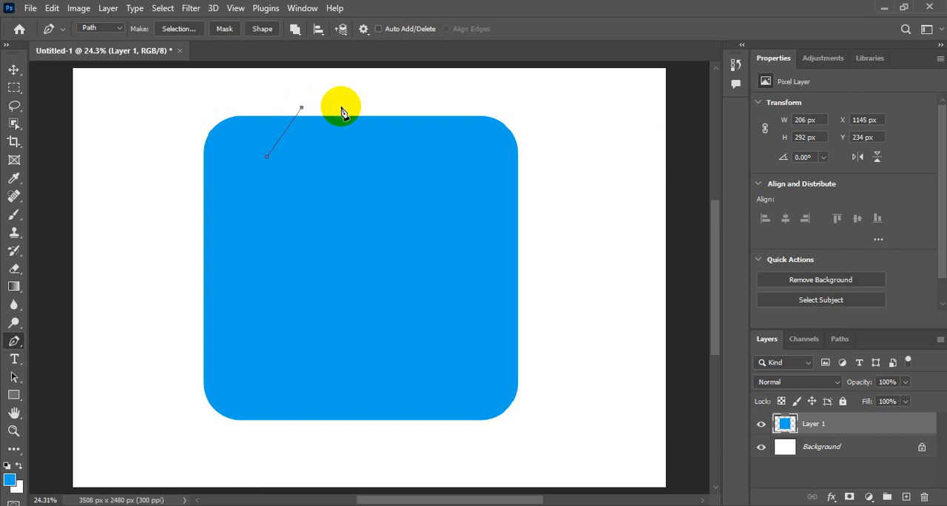
click(342, 106)
click(522, 216)
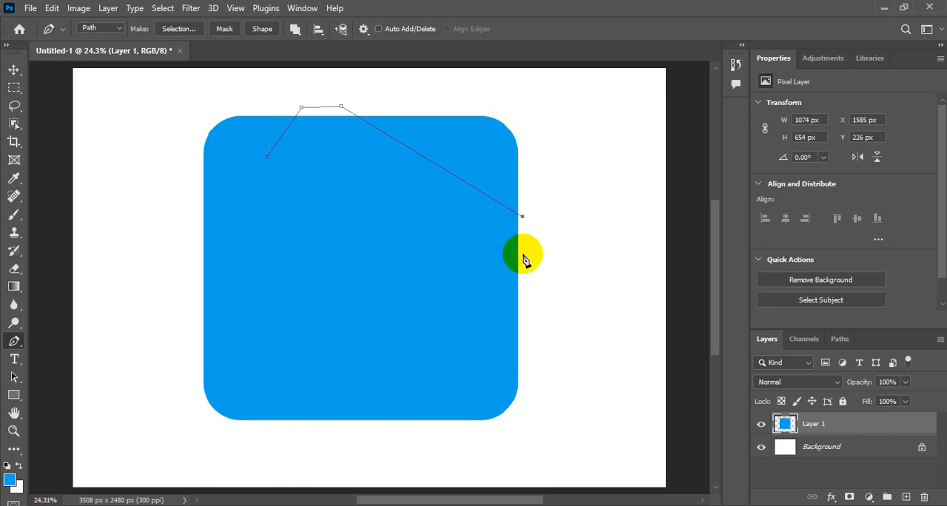
click(522, 254)
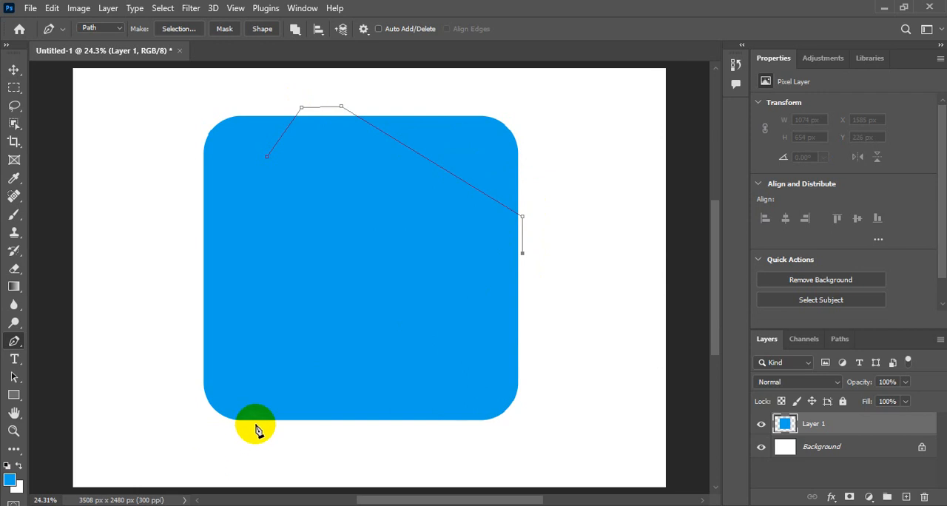
Curve the path down to the shape's lower-left edge, lengthen the incoming handle, remove the outgoing one and add a short straight bottom segment
drag(255, 425, 256, 469)
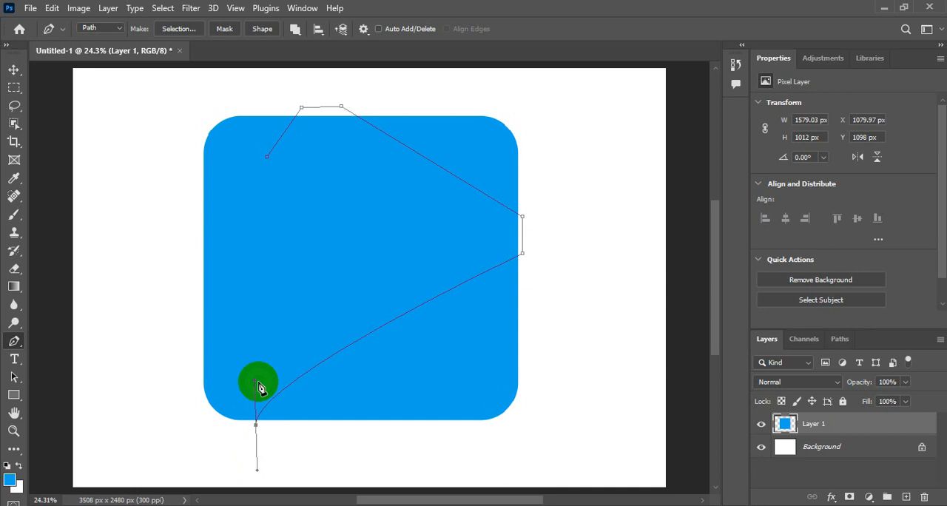
key(ctrl)
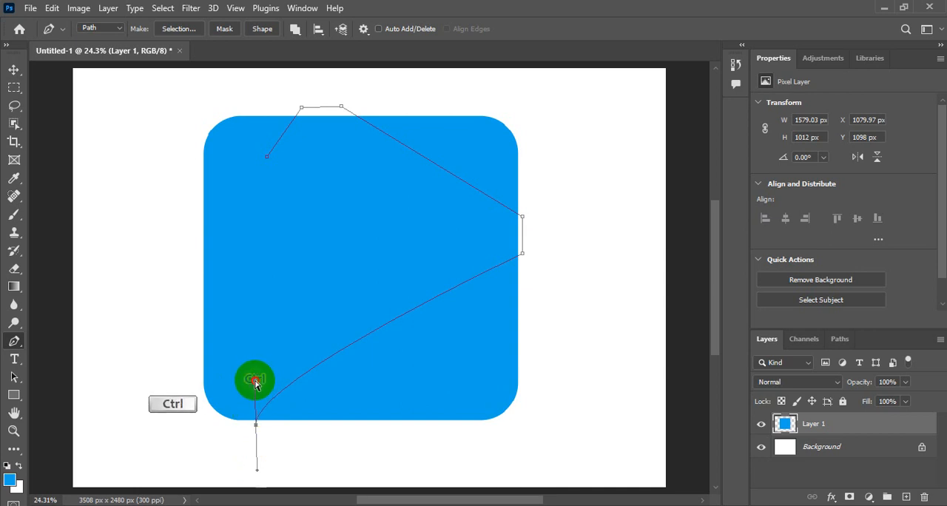
drag(254, 382, 255, 214)
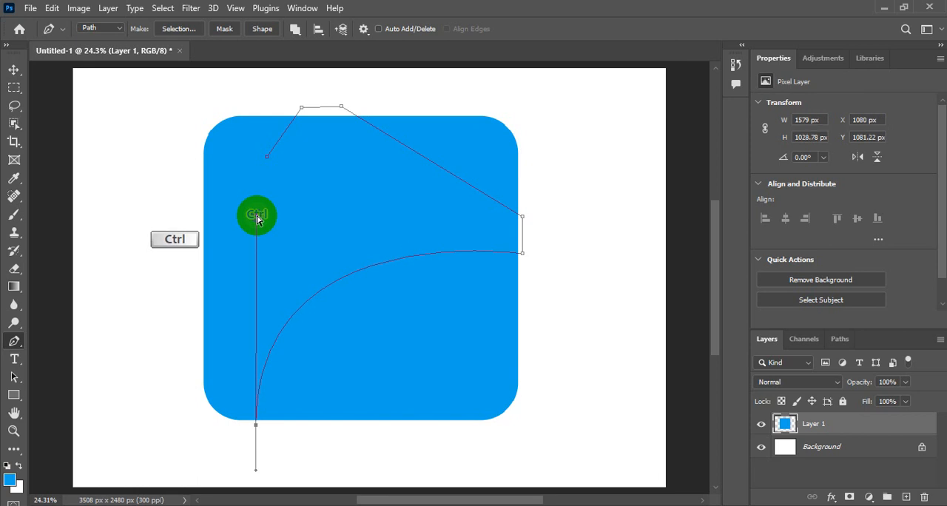
click(255, 424)
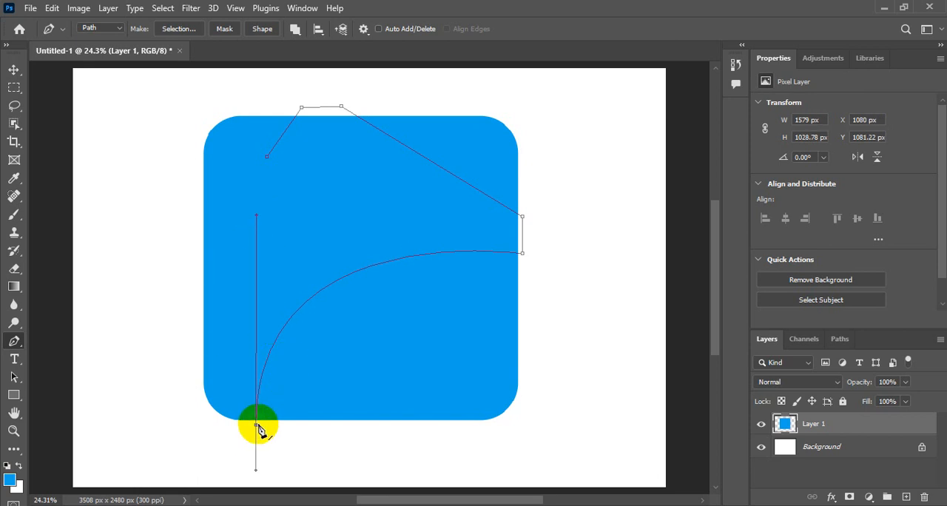
key(alt)
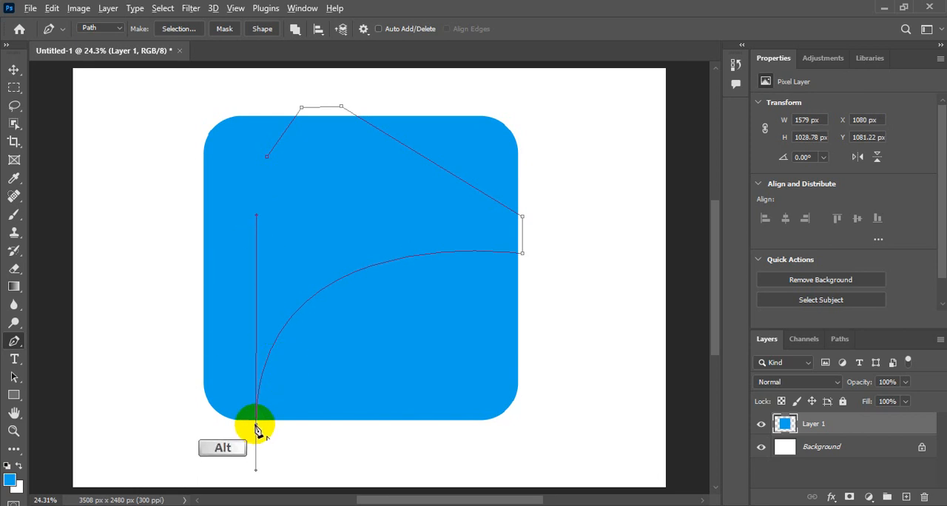
click(215, 425)
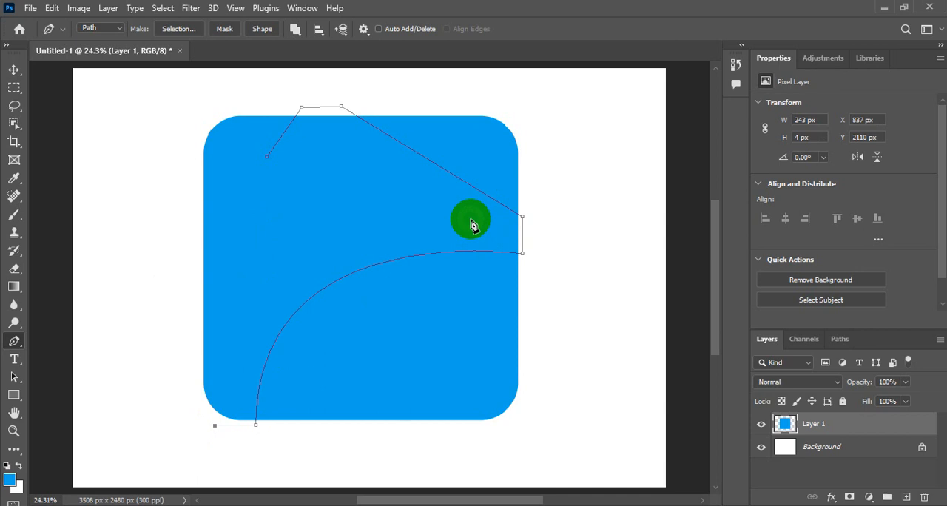
Curve the path back up parallel to the first arc, remove the outgoing handle, and close it with straight segments at the starting point
drag(470, 219, 620, 222)
key(ctrl)
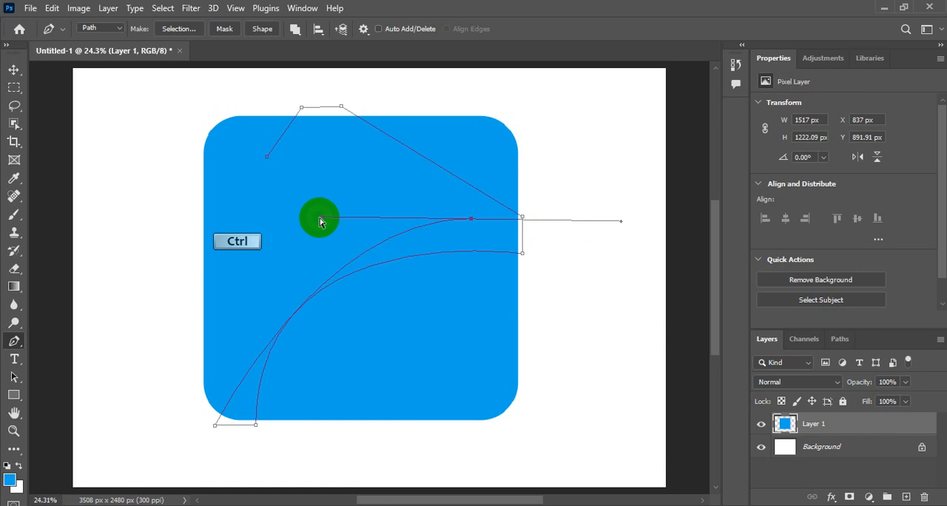
drag(320, 220, 211, 214)
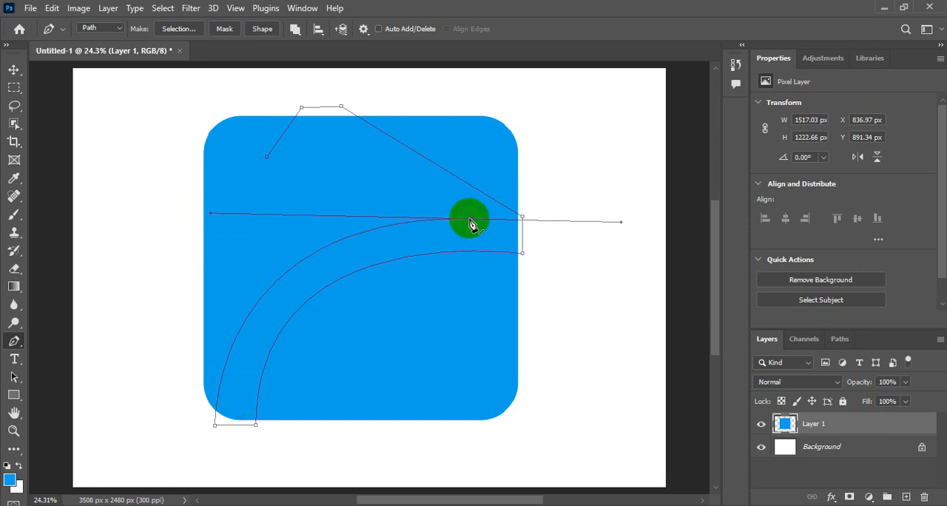
key(alt)
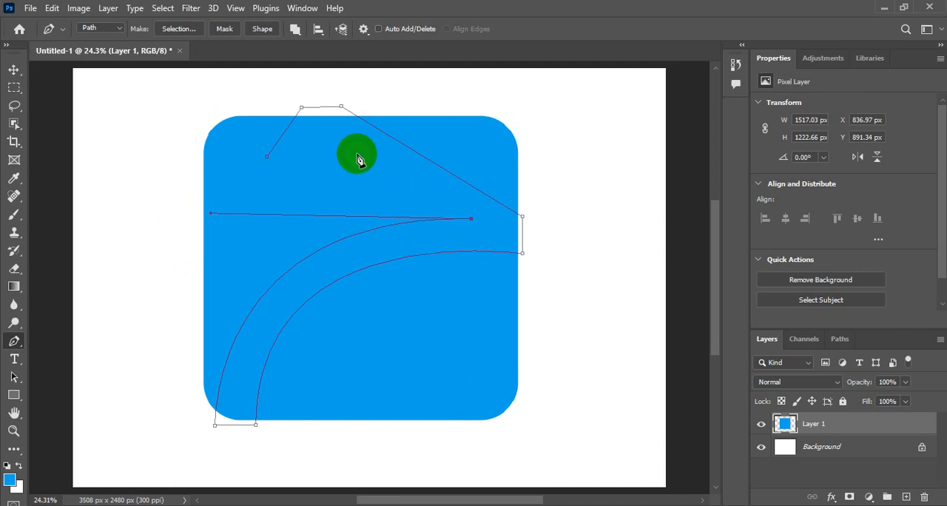
click(321, 135)
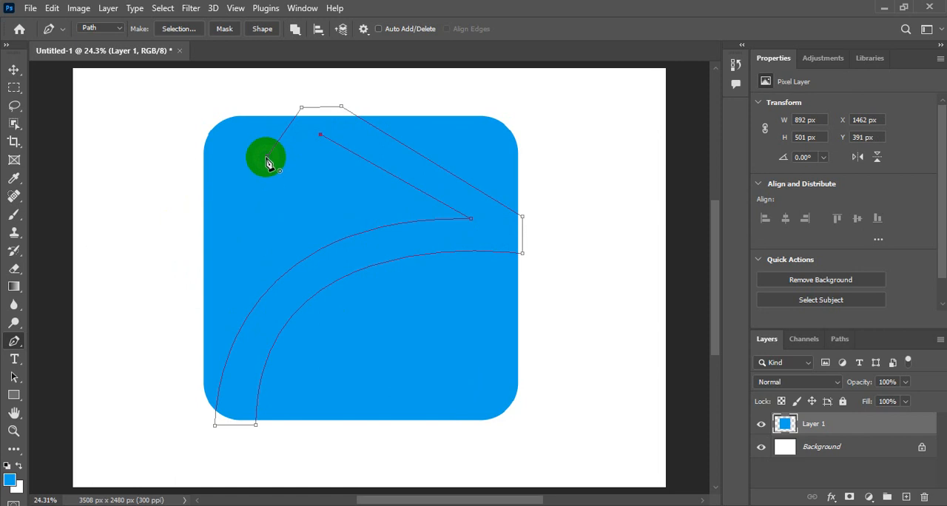
click(268, 158)
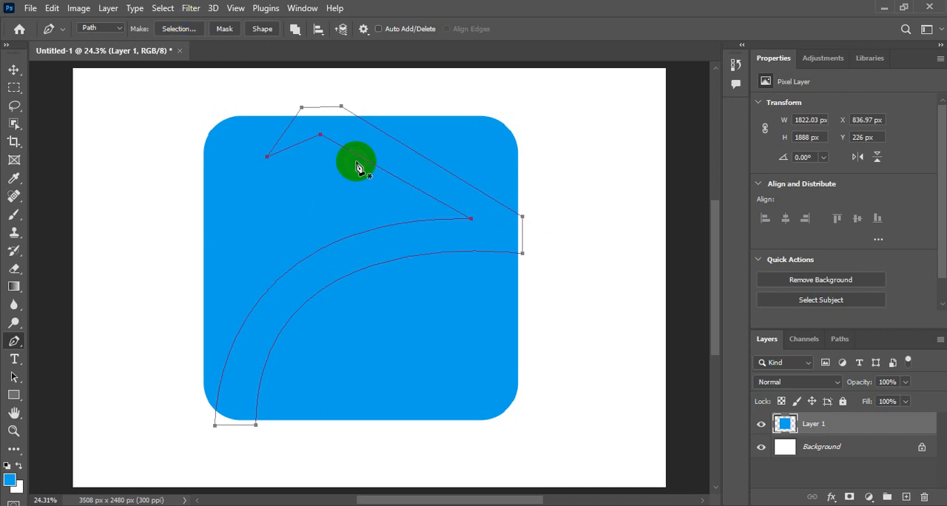
Convert the closed path into a selection and delete the selected area from the blue shape on Layer 1
right_click(410, 165)
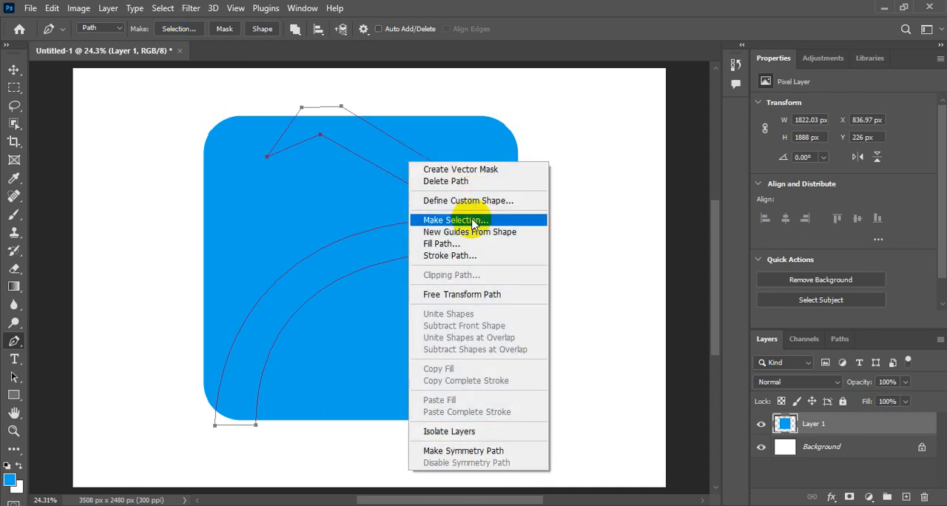
click(527, 13)
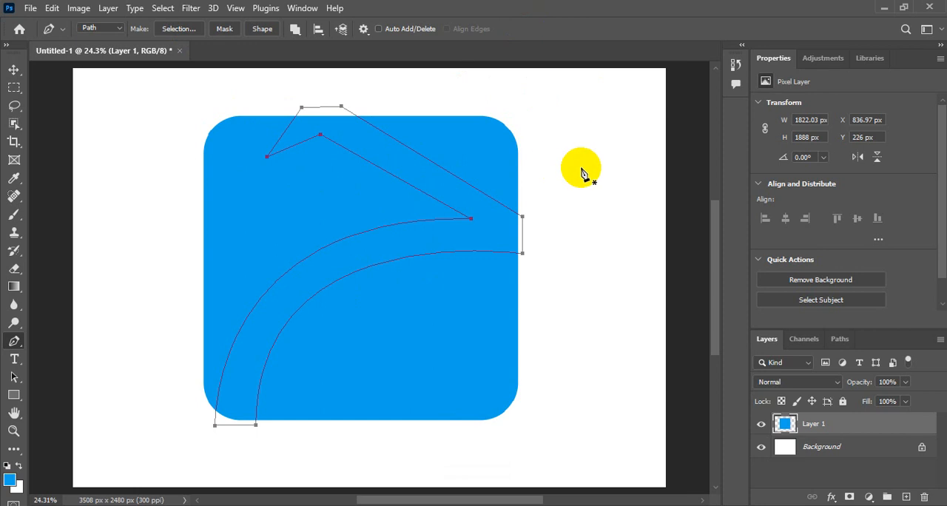
key(ctrl+Return)
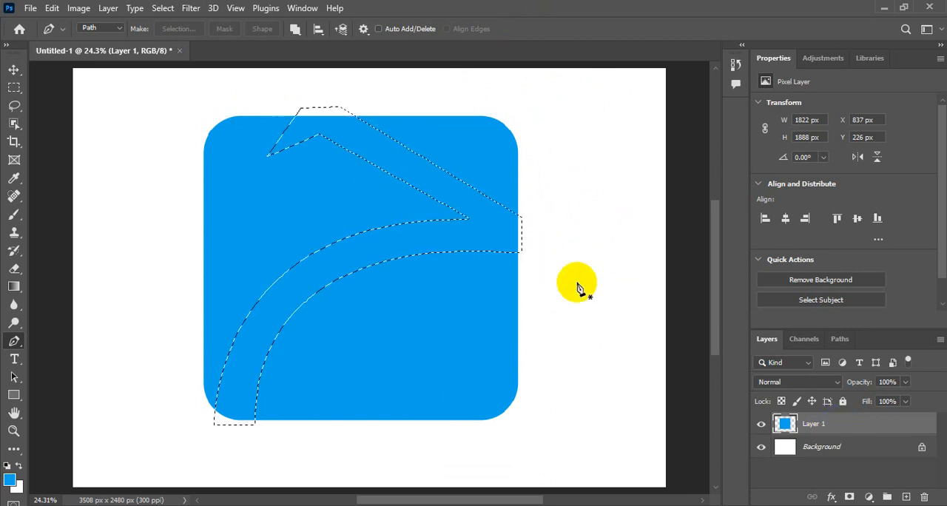
key(Delete)
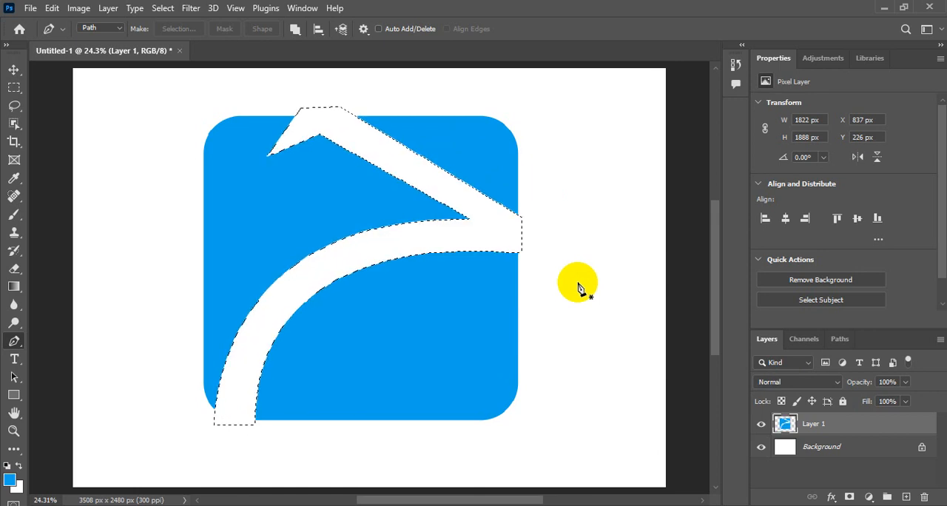
key(ctrl+Return)
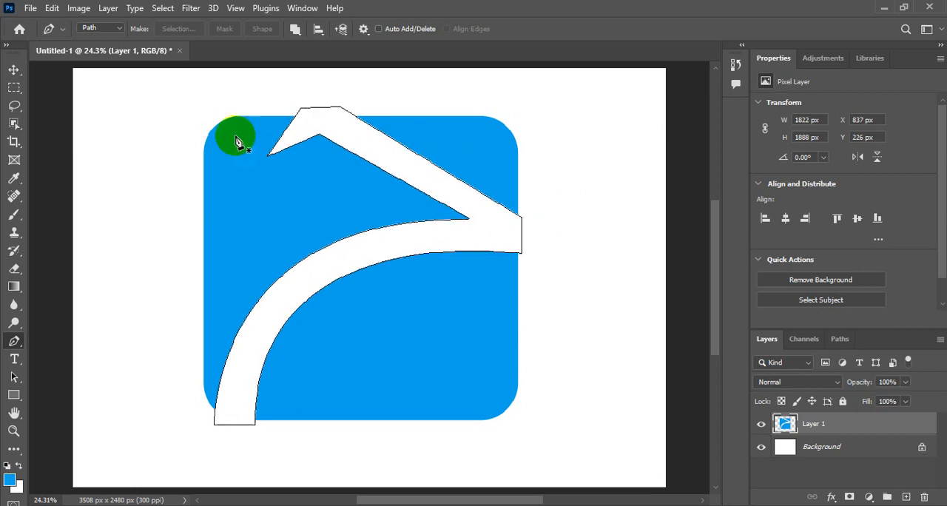
Clear the current selection and select the two upper blue pieces using the Magic Wand tool in Add to selection mode
click(162, 8)
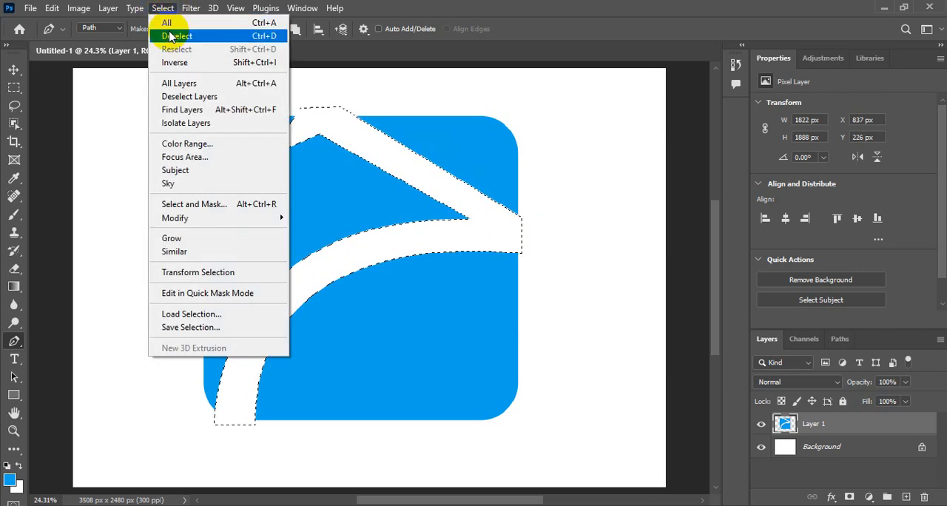
click(167, 32)
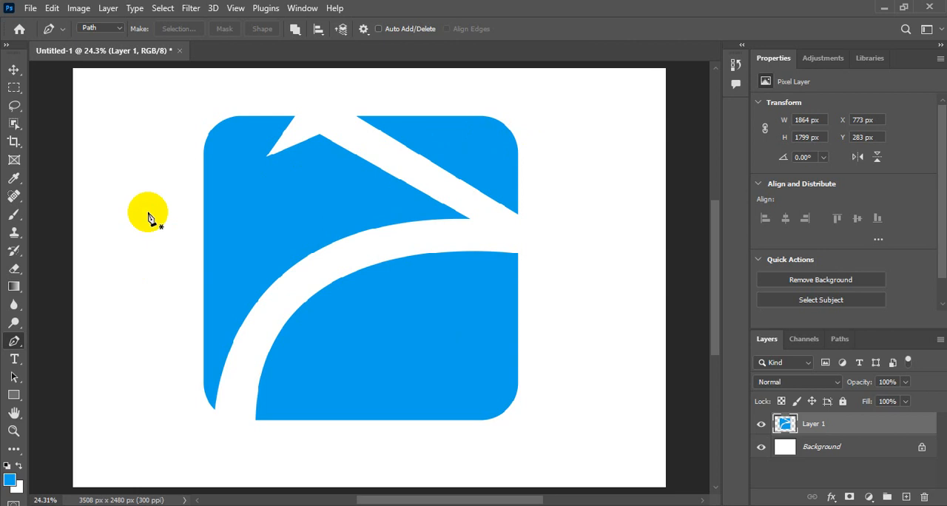
click(15, 125)
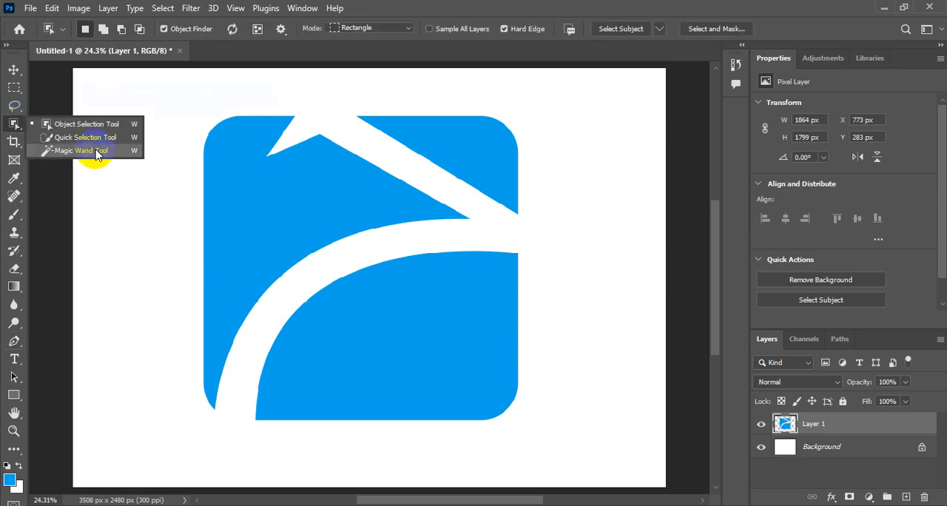
click(293, 175)
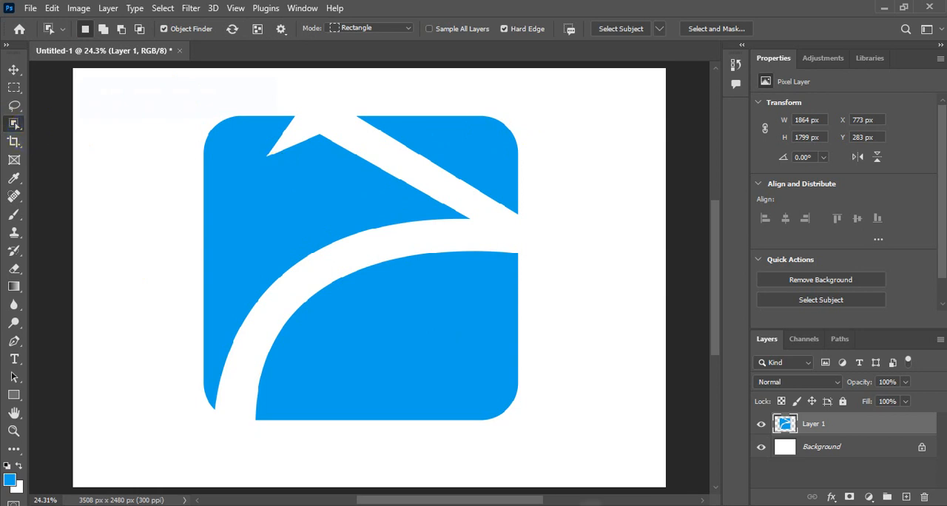
click(68, 152)
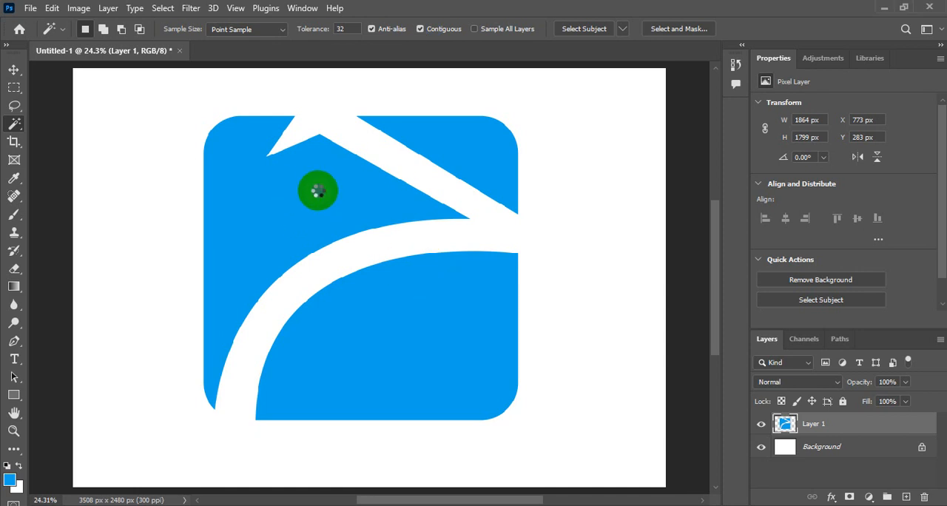
click(318, 191)
click(447, 134)
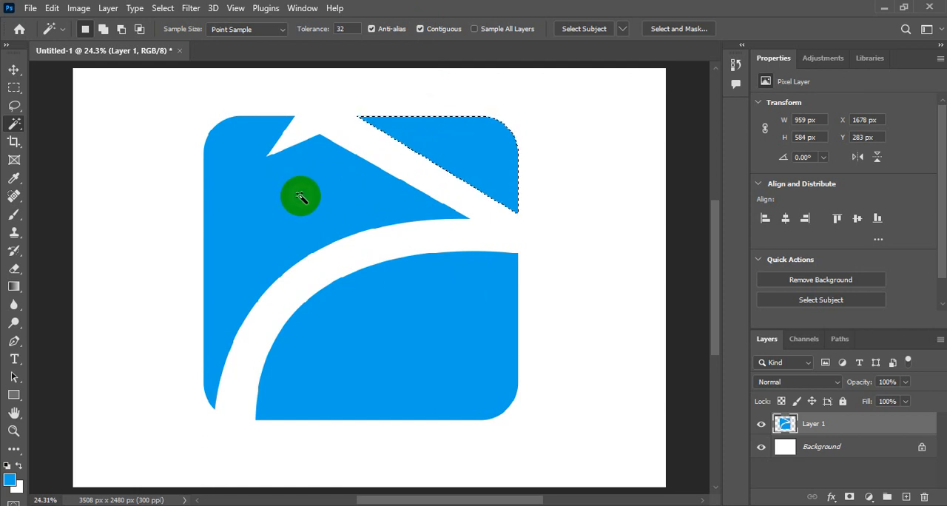
click(102, 30)
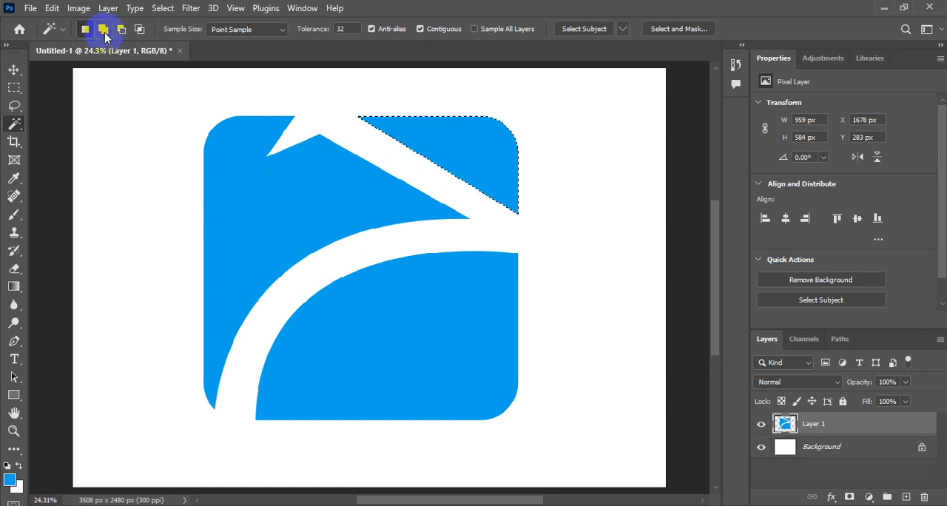
click(281, 191)
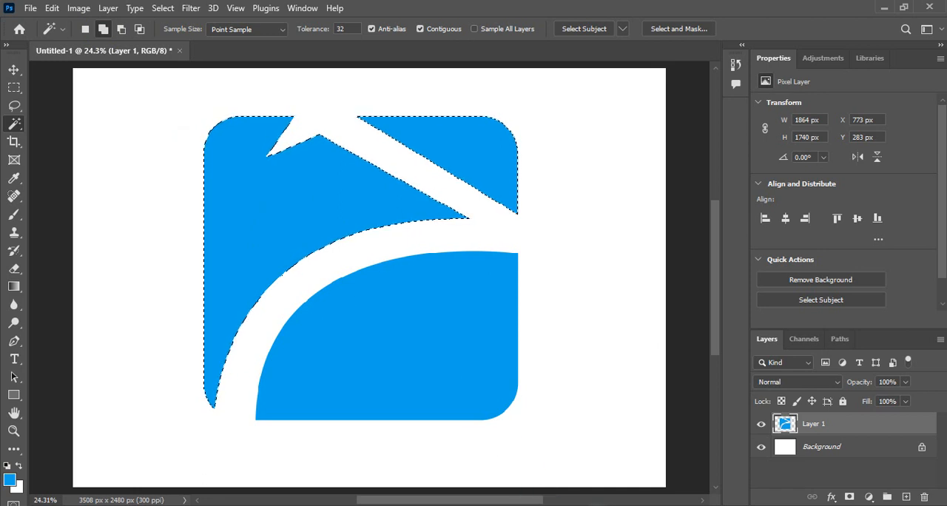
Set the foreground color to orange ff4e00, keeping the two upper blue pieces selected
key(ctrl+d)
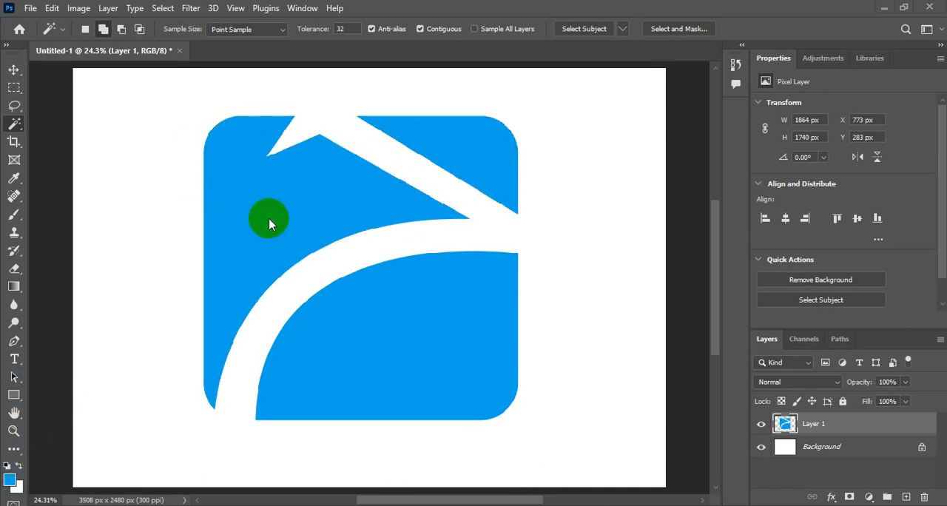
click(10, 482)
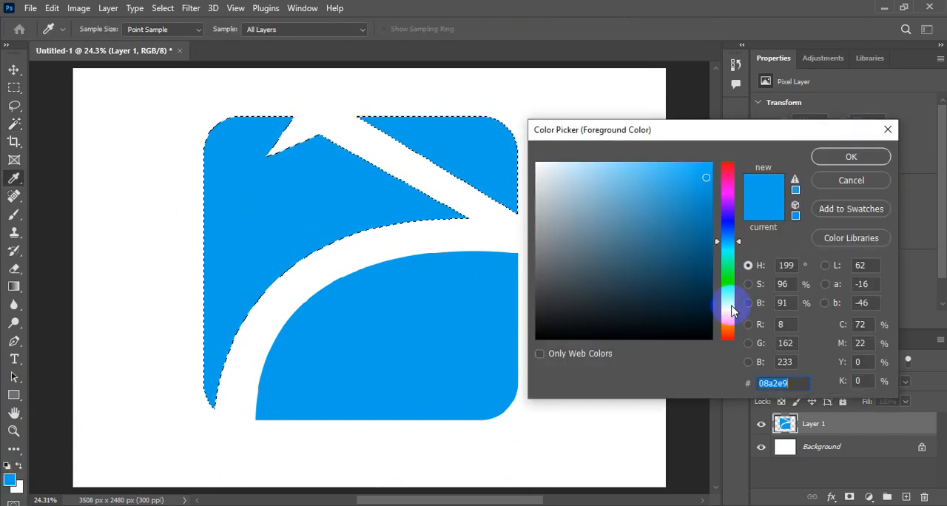
drag(731, 306, 727, 331)
drag(690, 194, 725, 154)
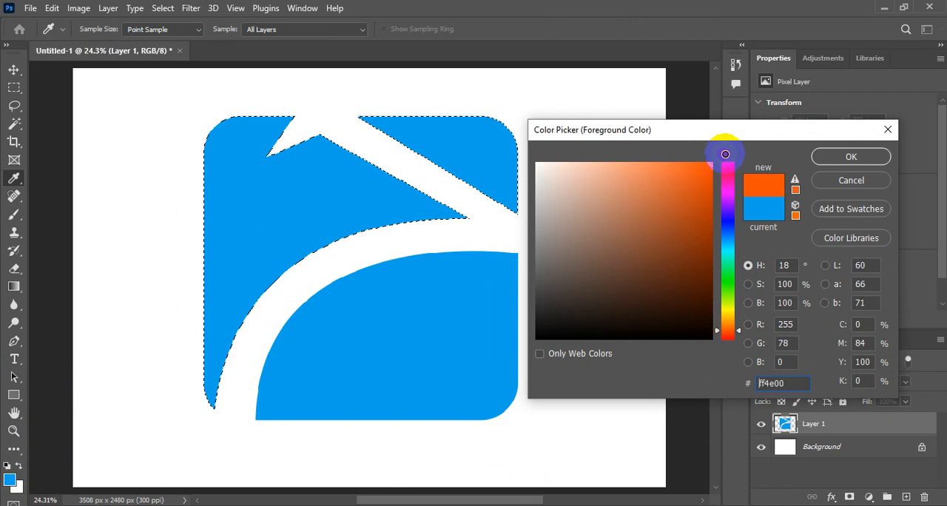
click(821, 156)
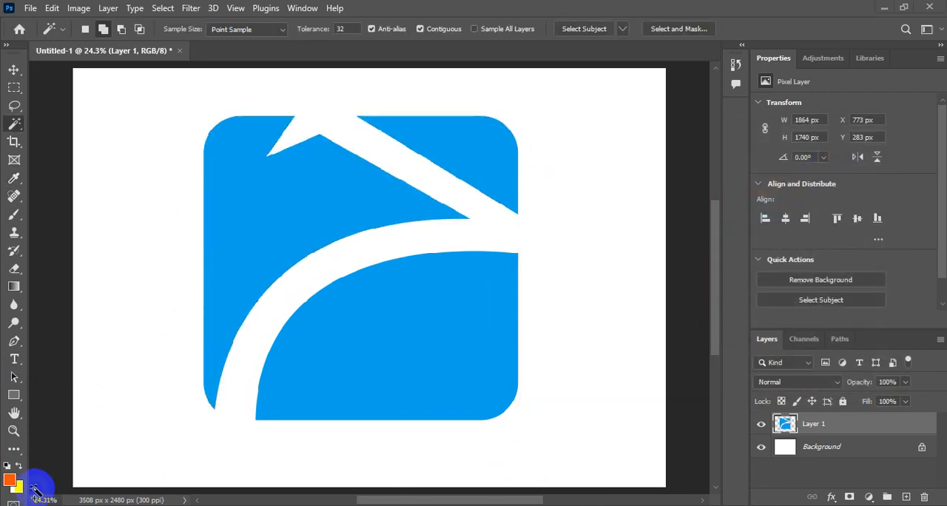
click(238, 234)
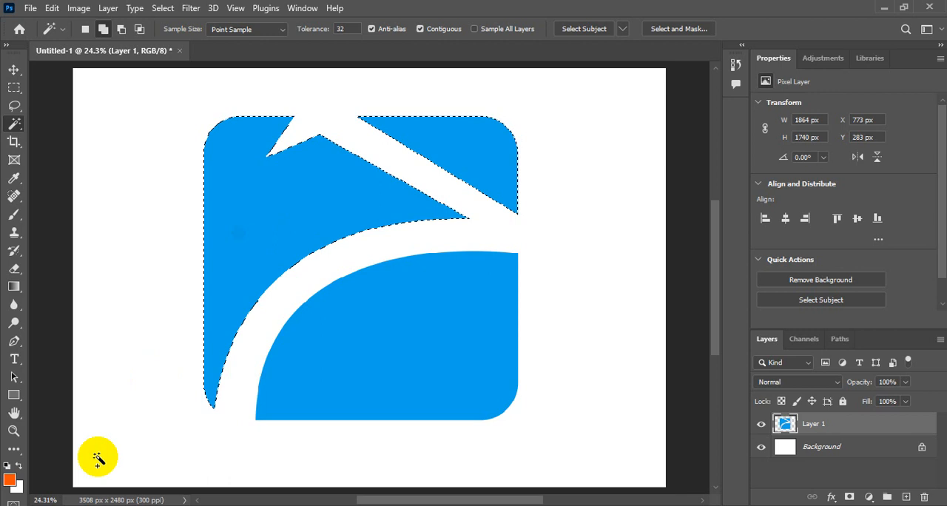
Set the background color to yellow ffde00
click(19, 489)
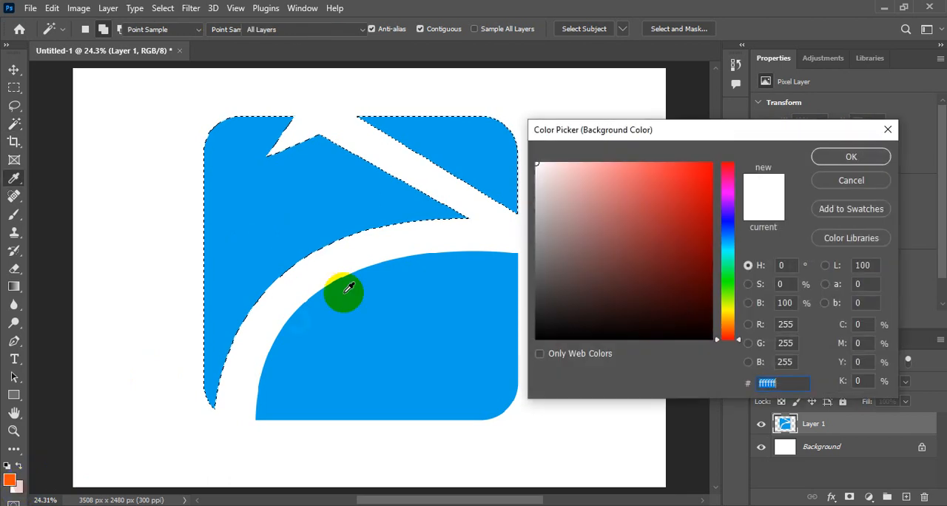
click(727, 316)
drag(696, 197, 715, 155)
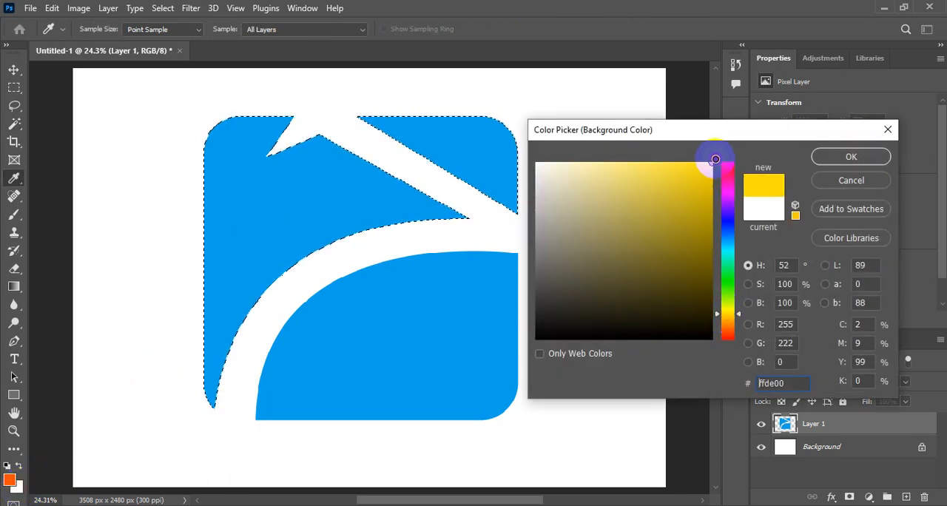
click(857, 159)
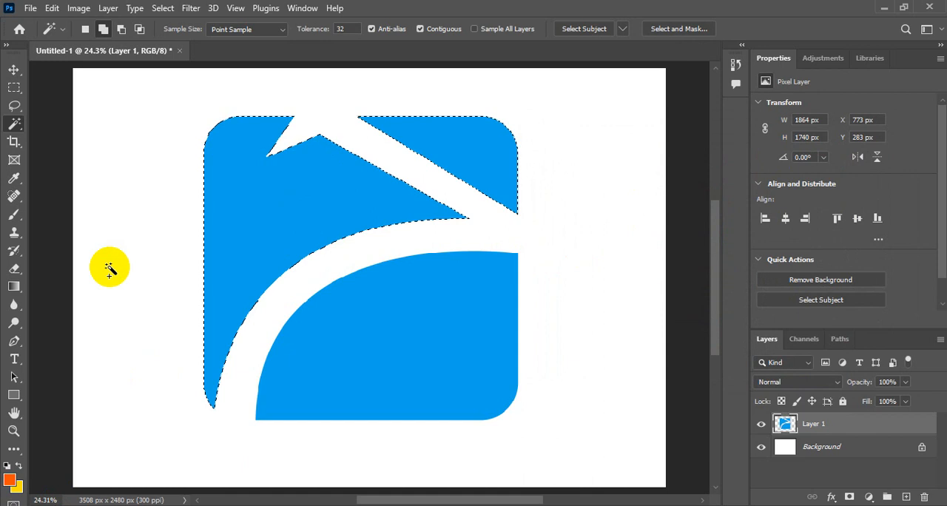
Fill the selected upper pieces with a linear orange-to-yellow gradient from the first Basics preset, running diagonally from the arc's middle to the upper-left corner
click(13, 288)
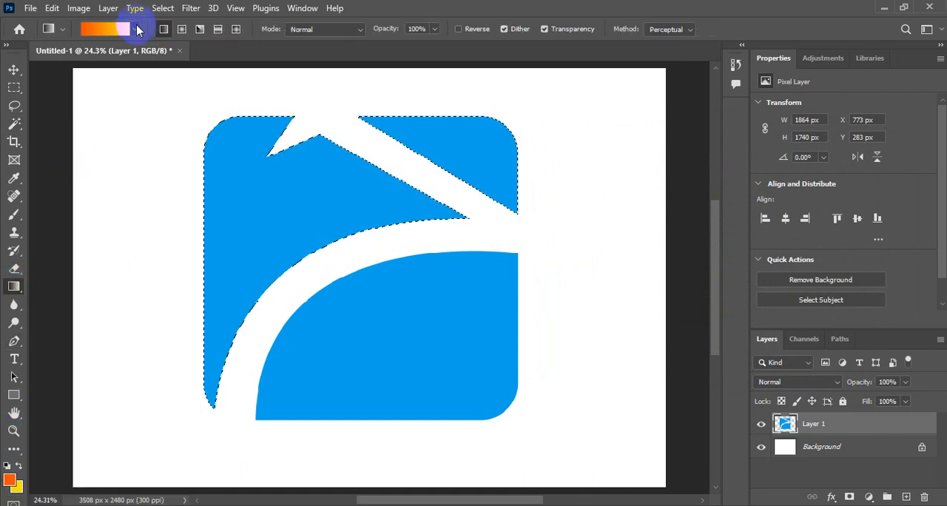
click(136, 29)
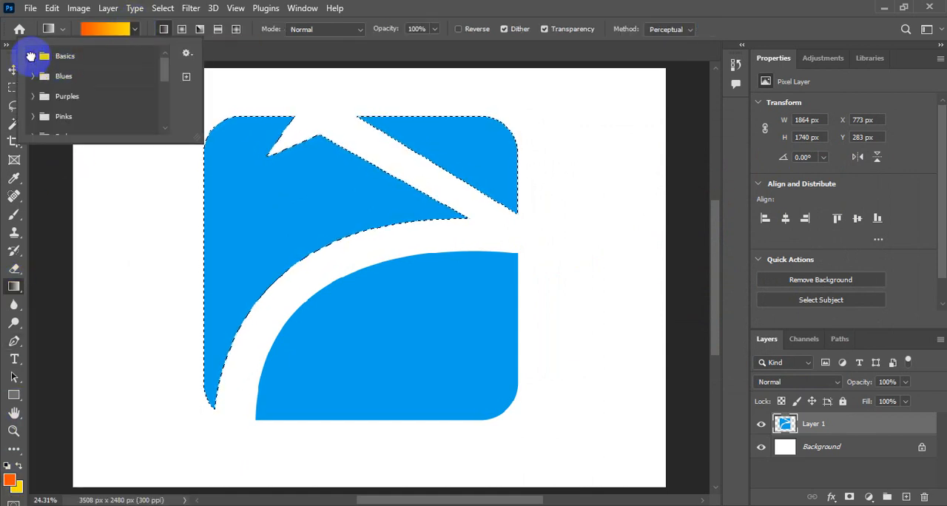
click(31, 56)
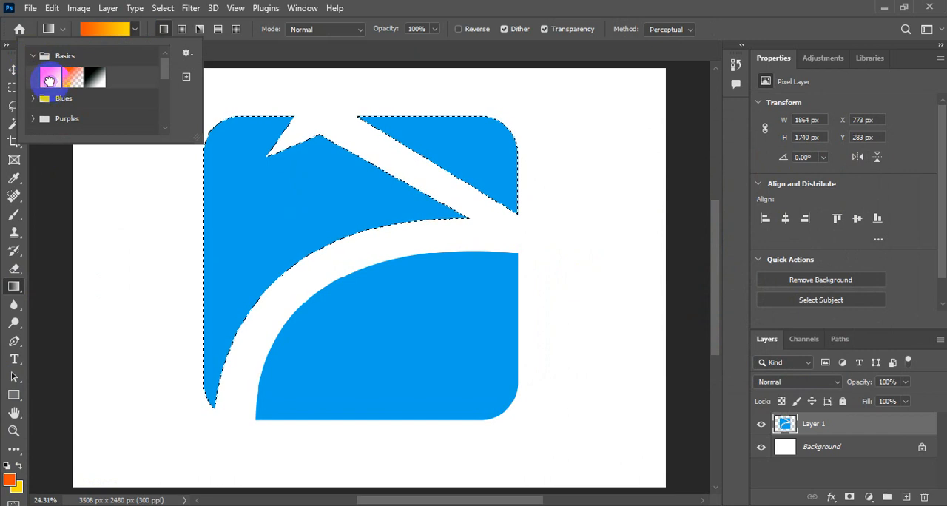
click(403, 3)
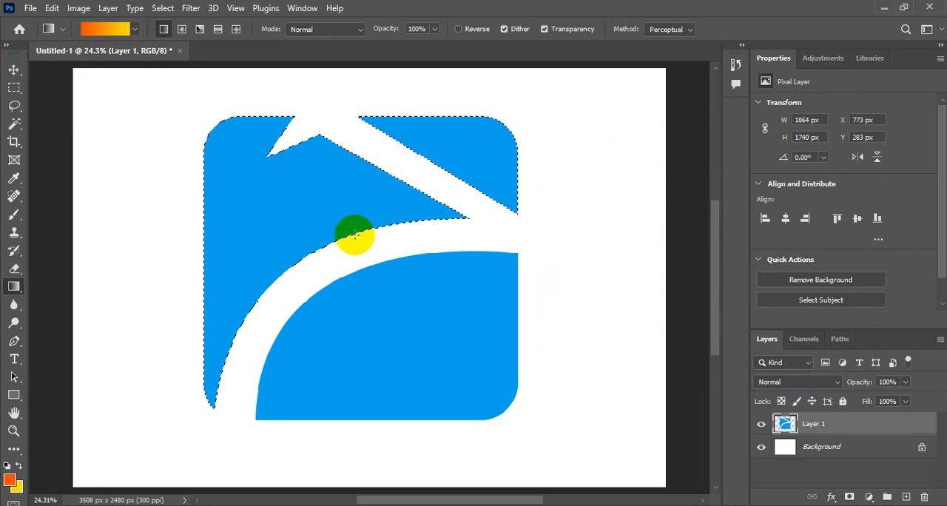
drag(344, 243, 206, 100)
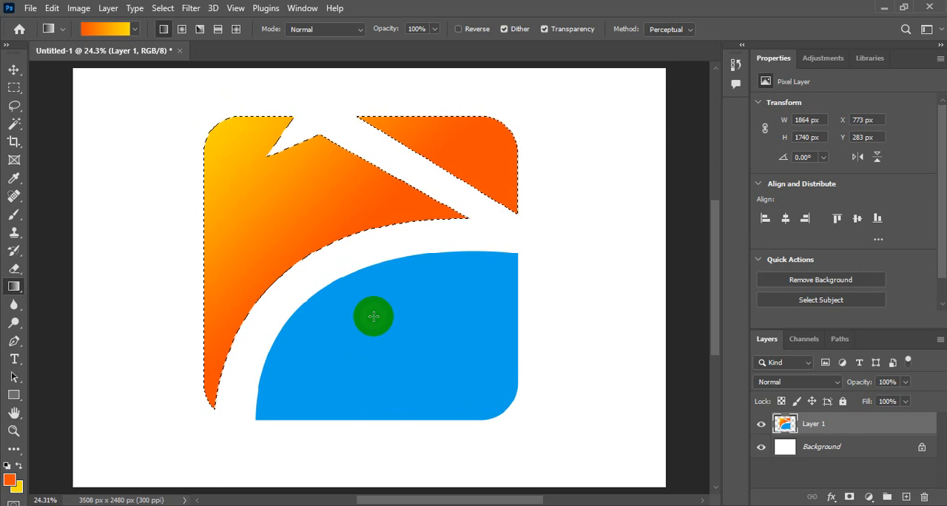
drag(339, 268, 222, 111)
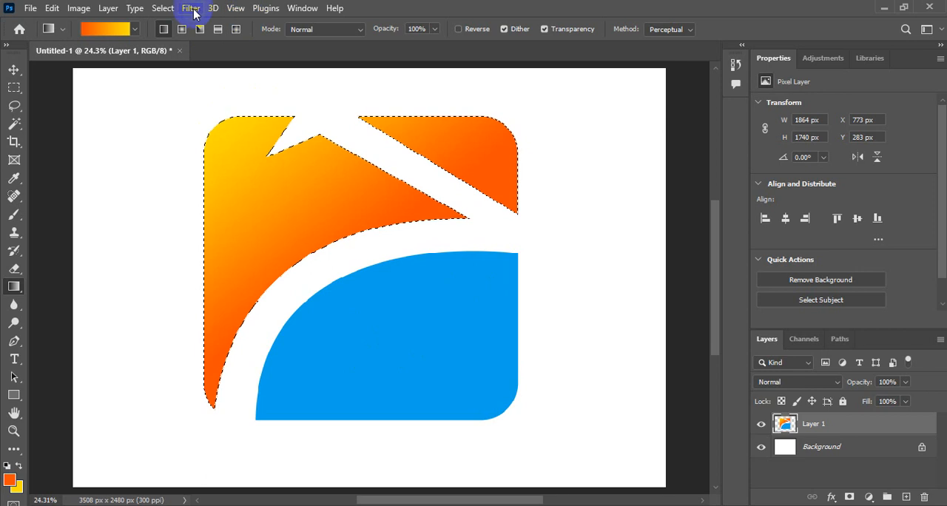
Deselect the gradient-filled pieces and select the lower blue piece with the Magic Wand tool
click(163, 8)
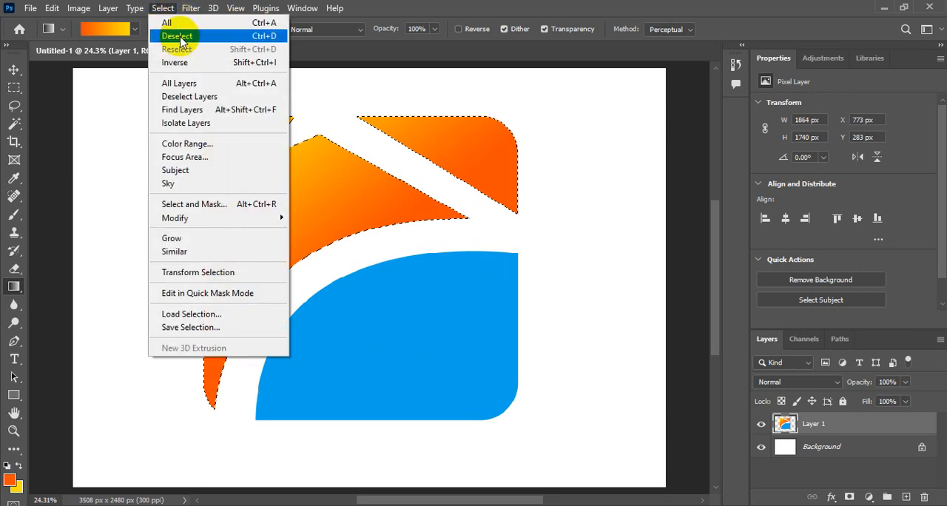
click(180, 37)
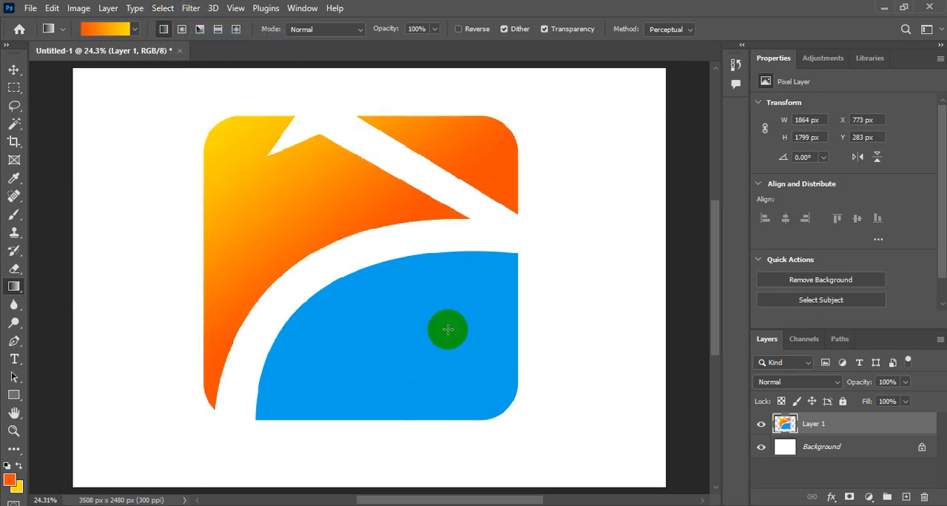
click(13, 126)
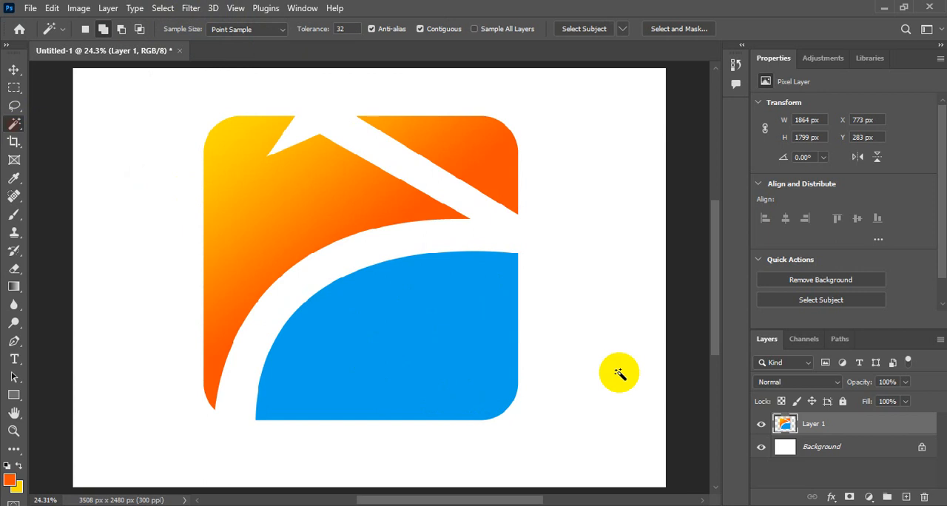
click(404, 325)
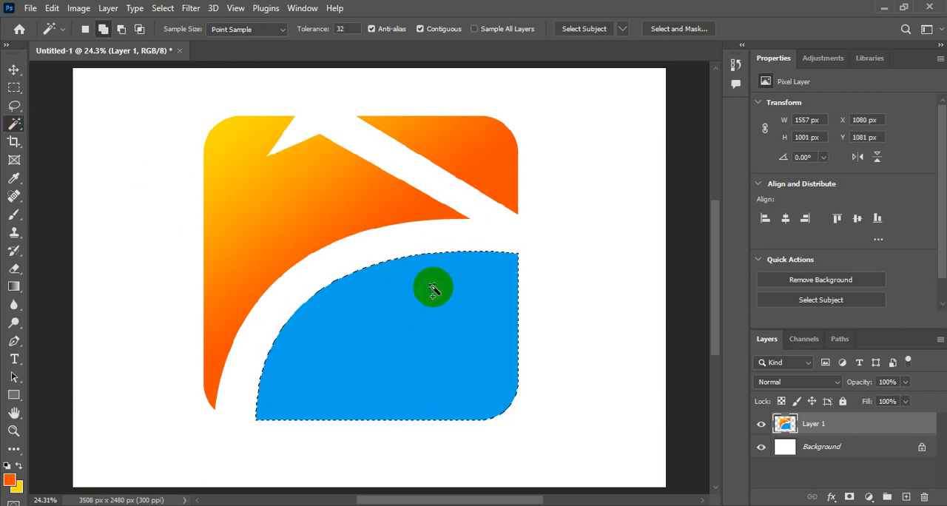
Set the foreground color to dark blue 051184
click(11, 482)
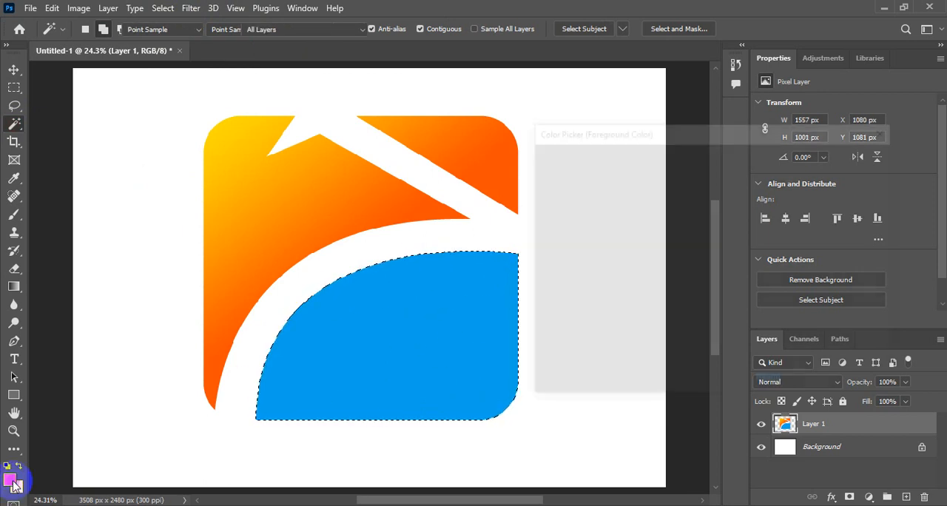
click(728, 224)
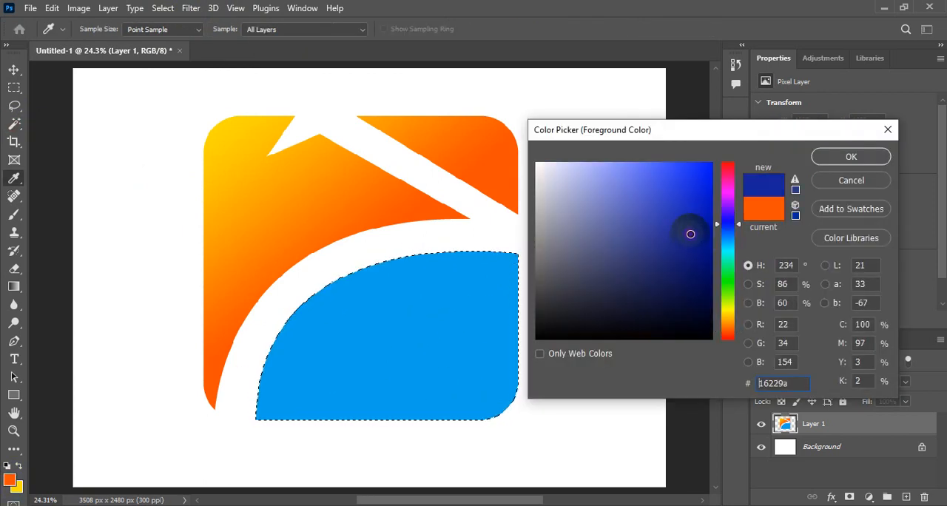
drag(691, 234, 701, 247)
click(827, 162)
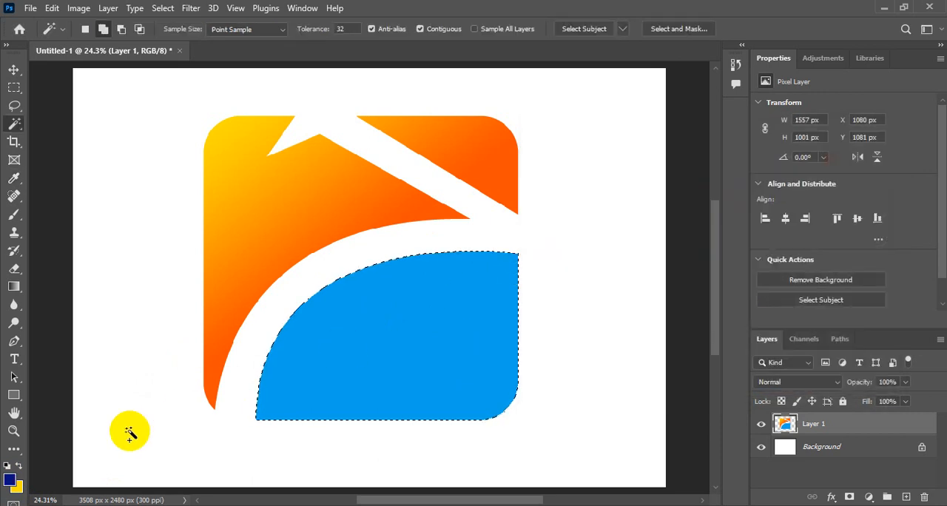
Set the foreground color to the blue 08a2e9 sampled from the selected lower piece
key(i)
click(11, 481)
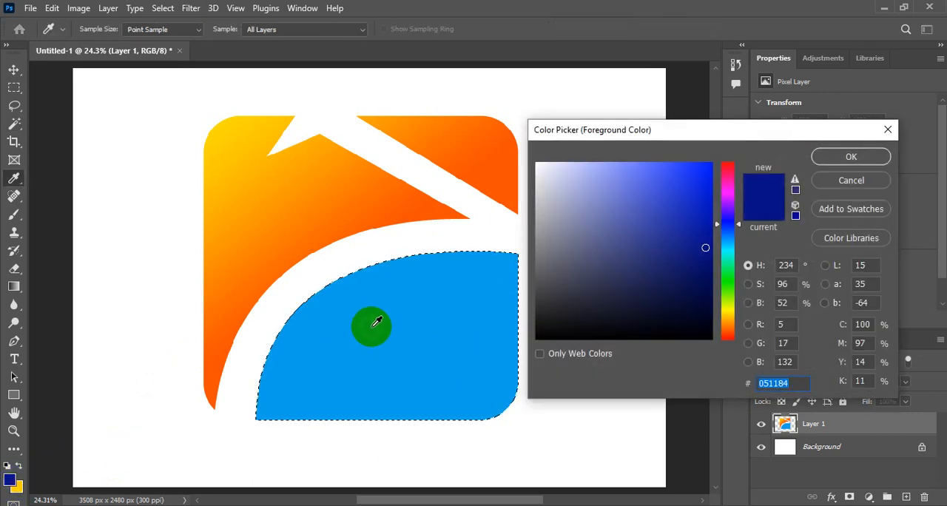
click(376, 322)
click(849, 158)
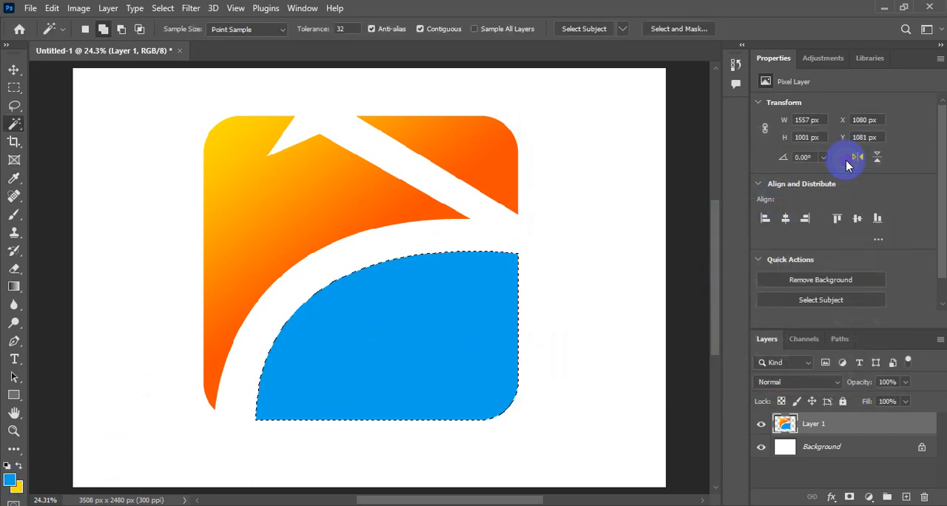
Set the foreground color to navy blue 05175b with the Gradient tool active
click(14, 287)
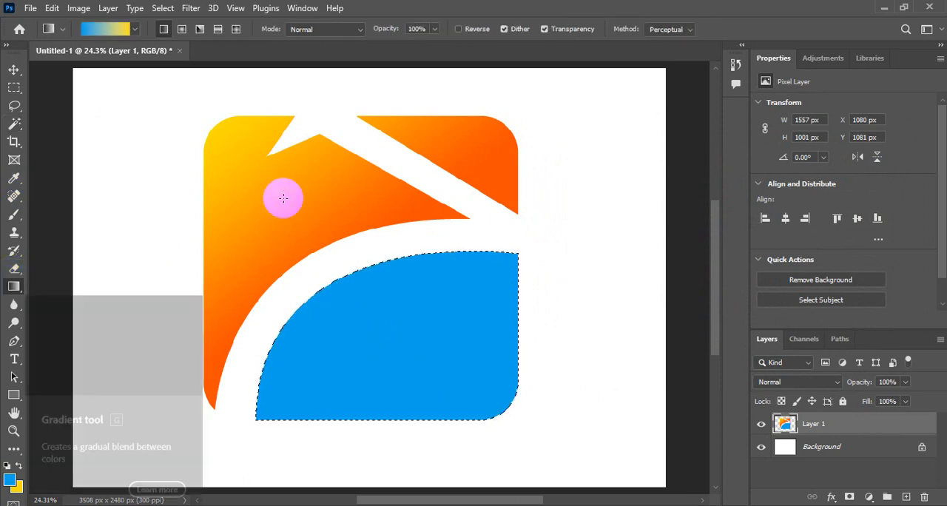
click(12, 481)
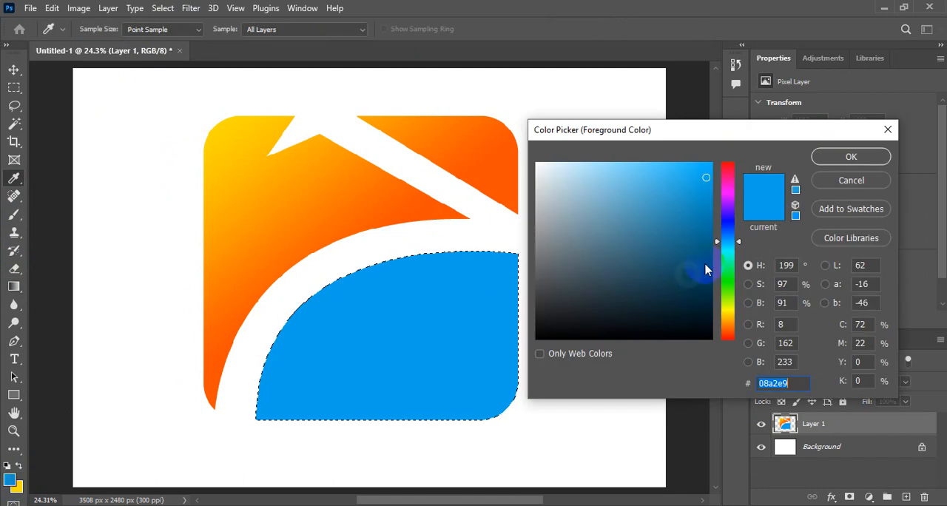
mouse_move(726, 244)
mouse_down()
mouse_move(727, 232)
mouse_move(683, 242)
mouse_move(703, 277)
mouse_up()
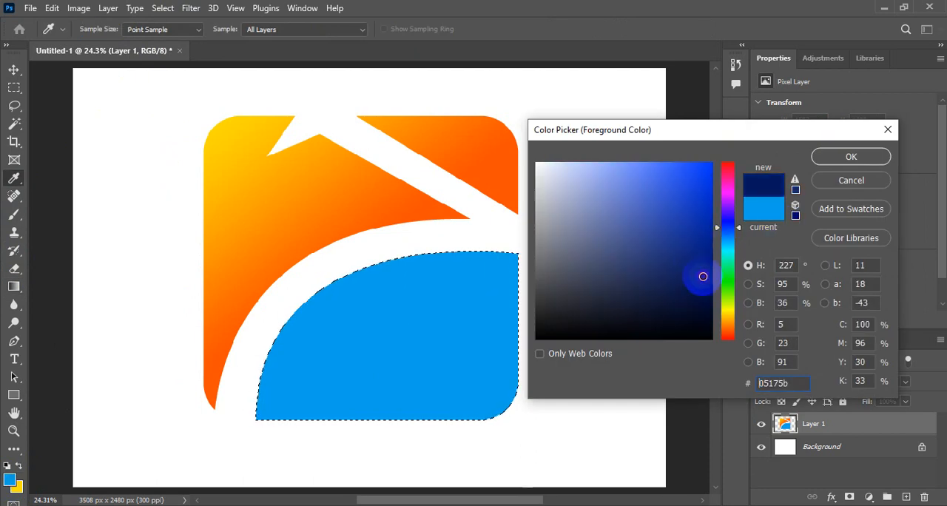
click(848, 156)
key(g)
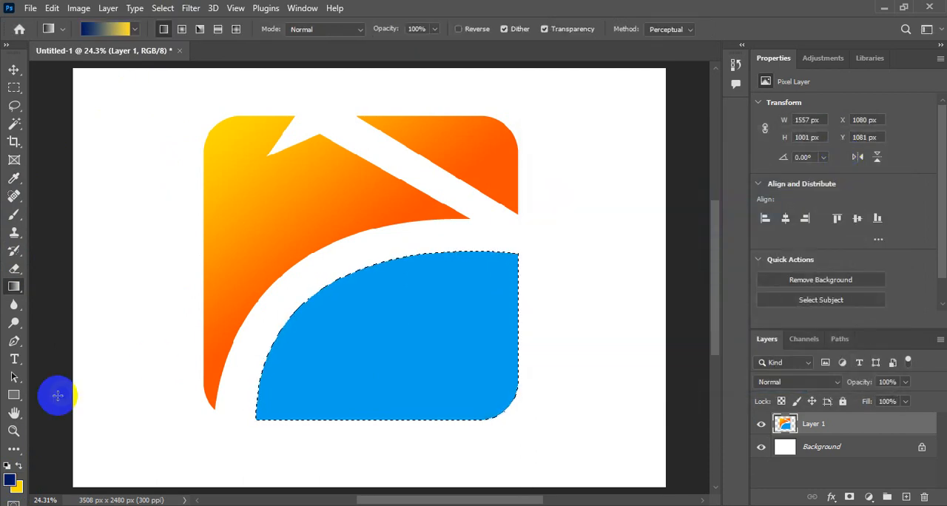
Set the background color to the blue 08a2e9 sampled from the selected lower piece
click(21, 490)
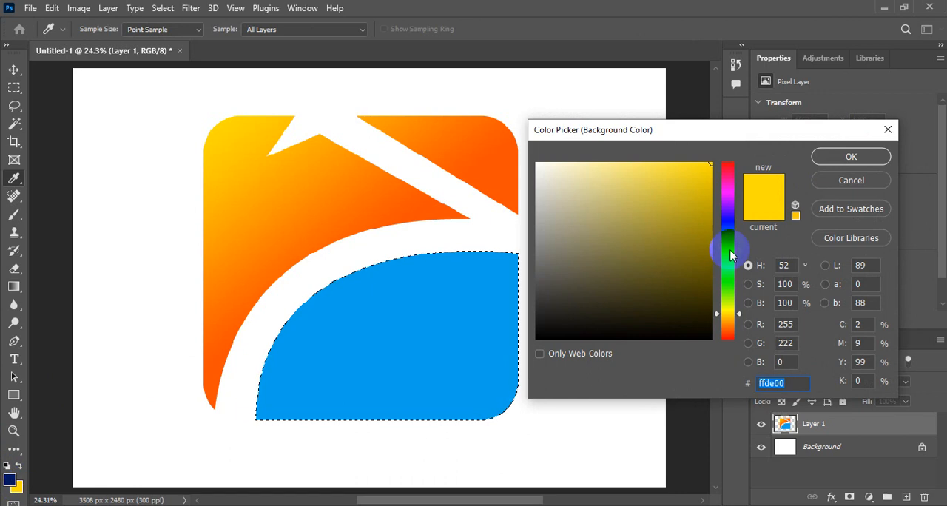
click(491, 303)
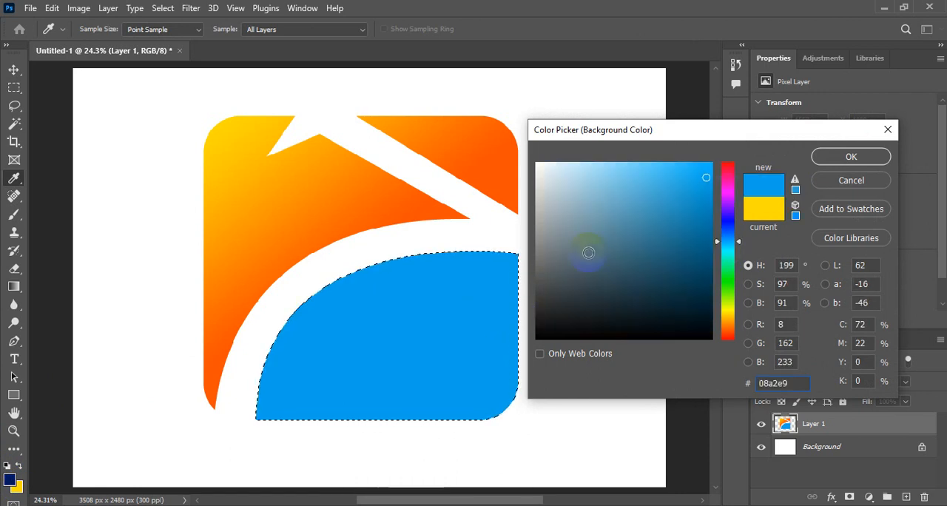
click(832, 159)
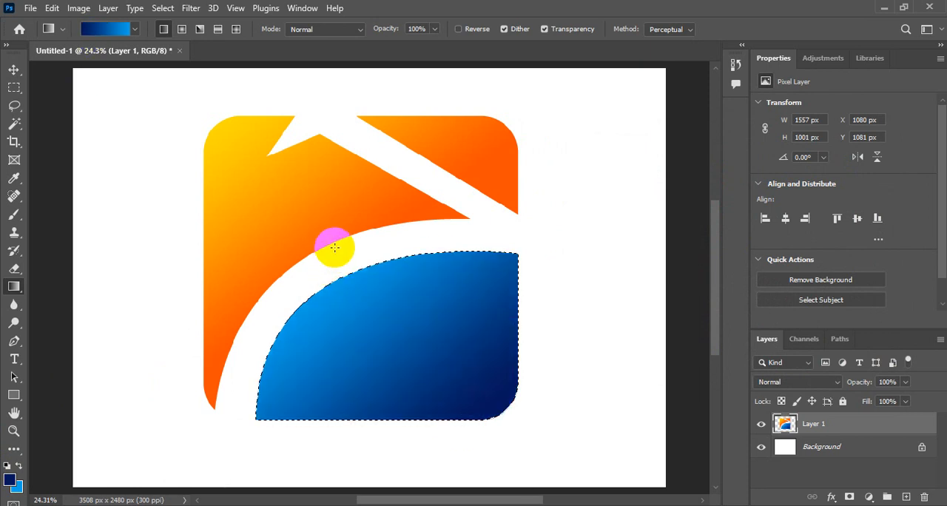
Fill the selected lower piece with a diagonal linear gradient from navy at its upper-left to bright blue at its lower-right, and deselect it
drag(338, 214, 484, 432)
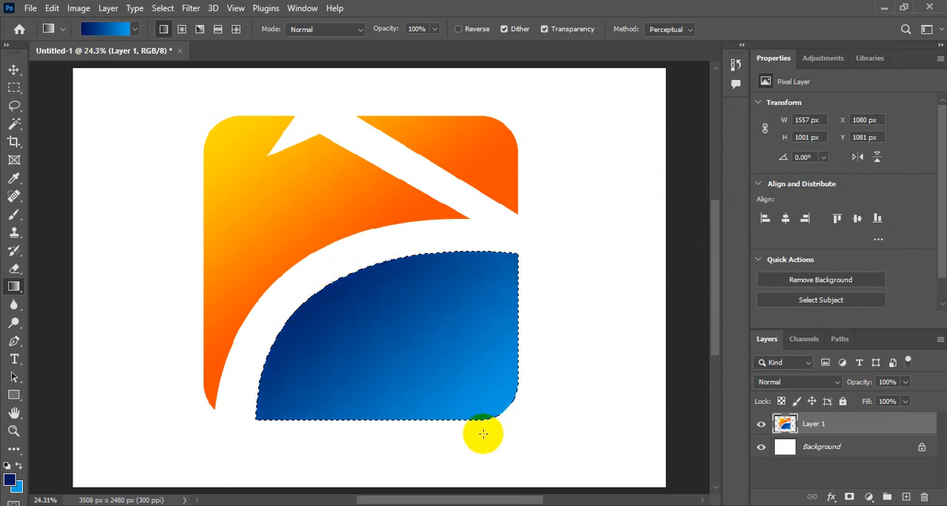
drag(343, 226, 468, 424)
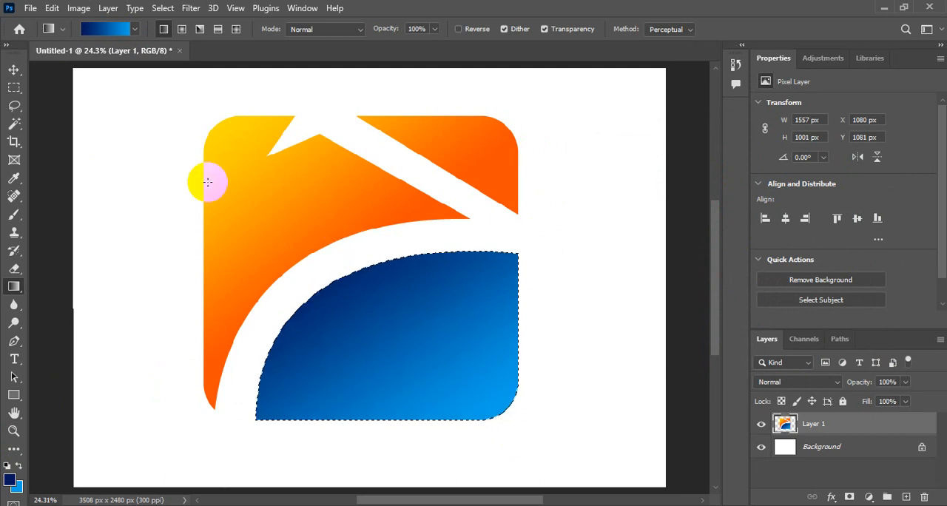
click(163, 29)
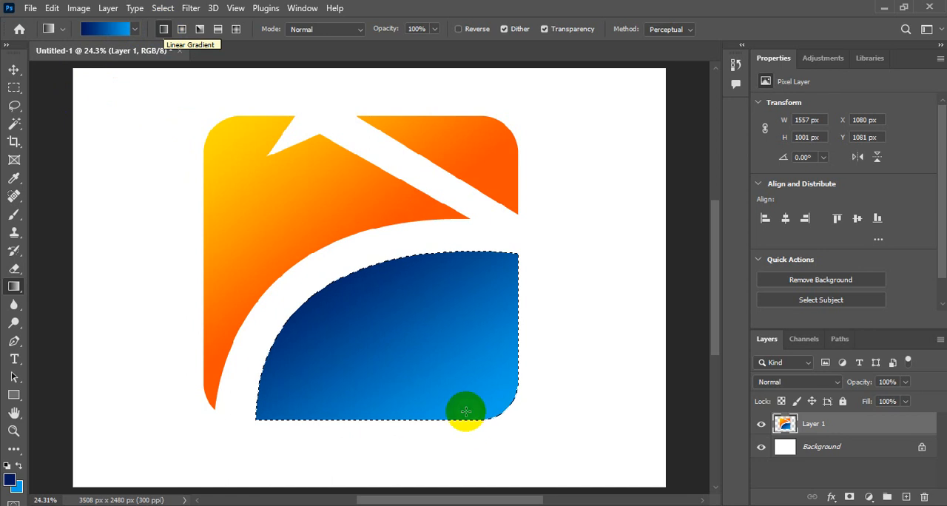
click(162, 9)
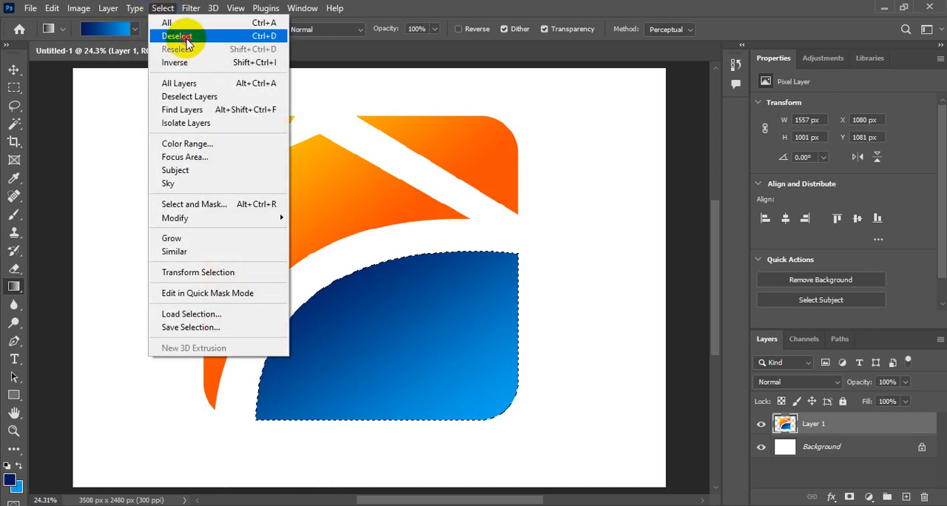
click(167, 35)
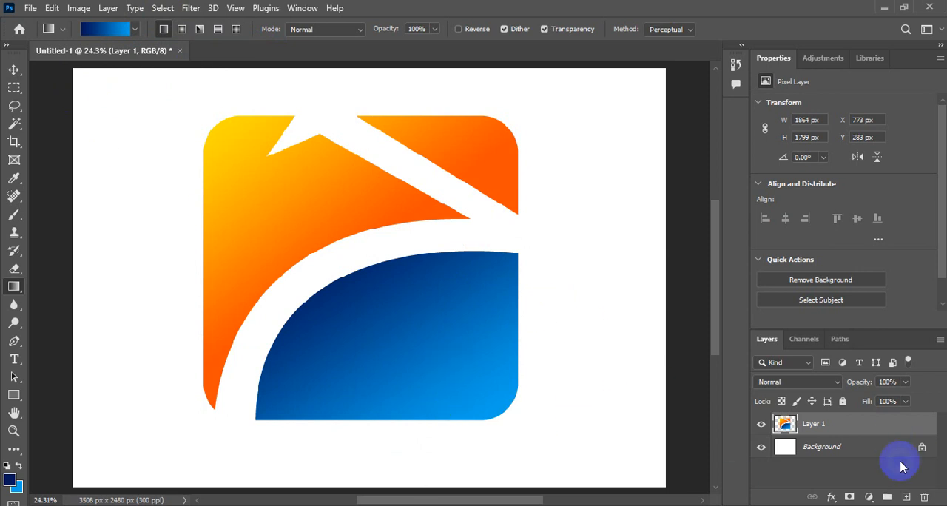
On a new layer, fill an elliptical selection about 285 by 305 px inside the blue piece with the navy foreground color
click(906, 497)
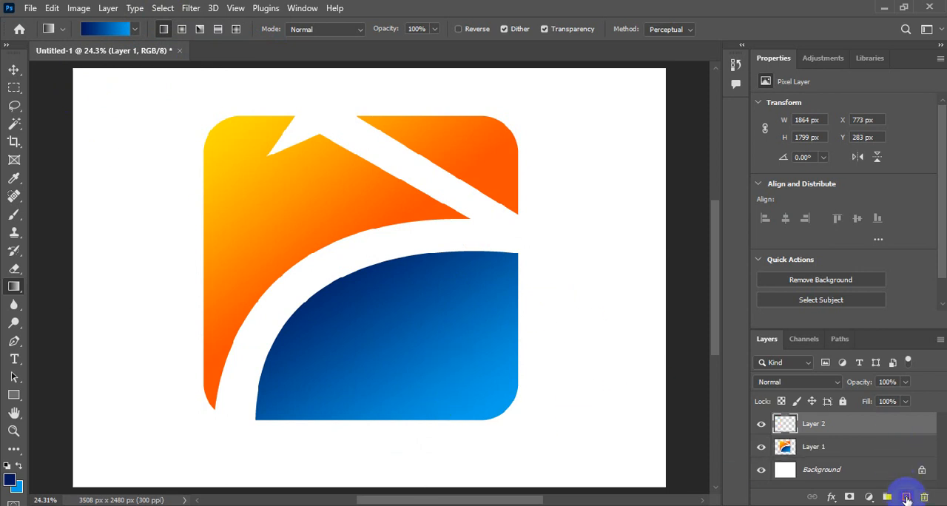
click(13, 88)
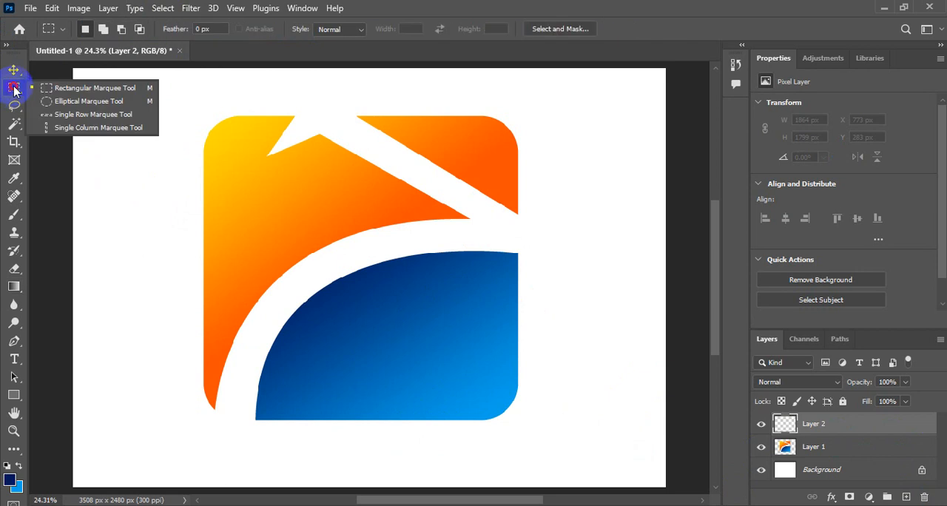
click(57, 107)
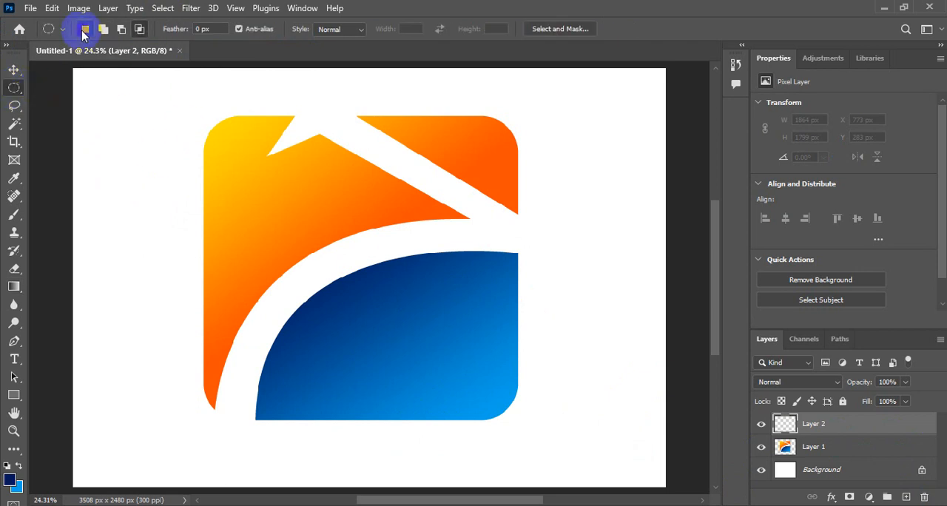
drag(386, 330, 415, 362)
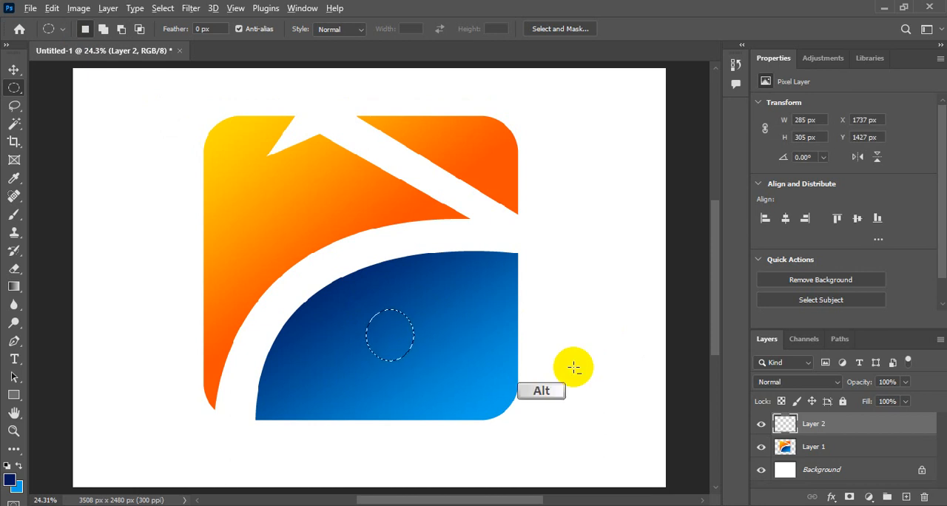
key(alt+BackSpace)
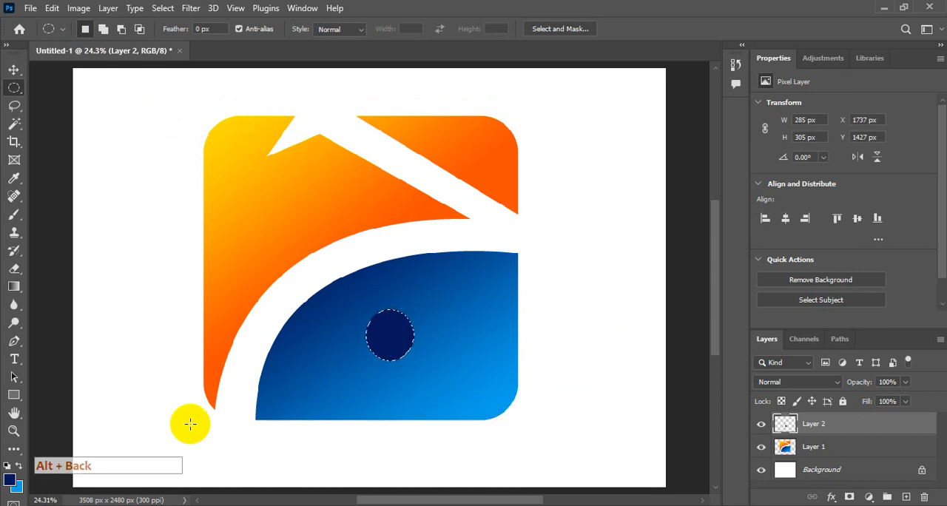
Reset the colors to default black and white, refill the elliptical selection with white, and deselect it
click(6, 466)
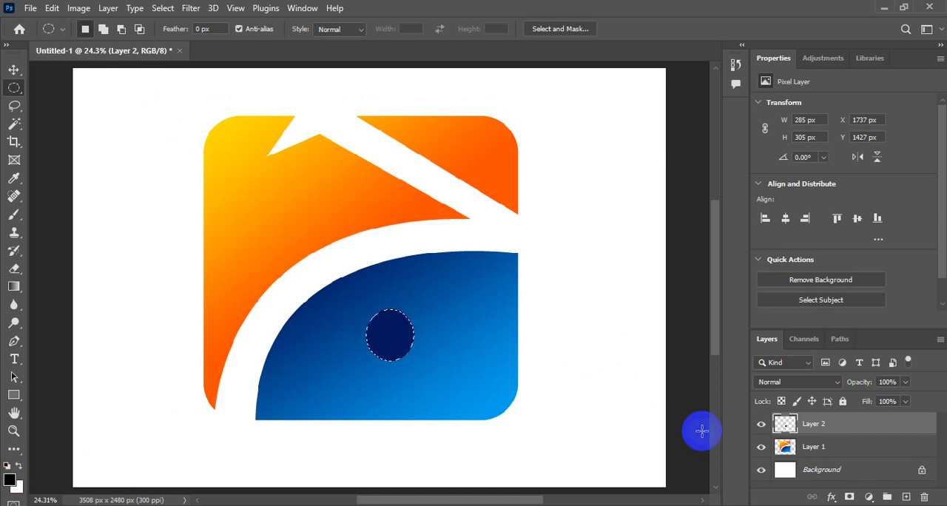
key(ctrl+BackSpace)
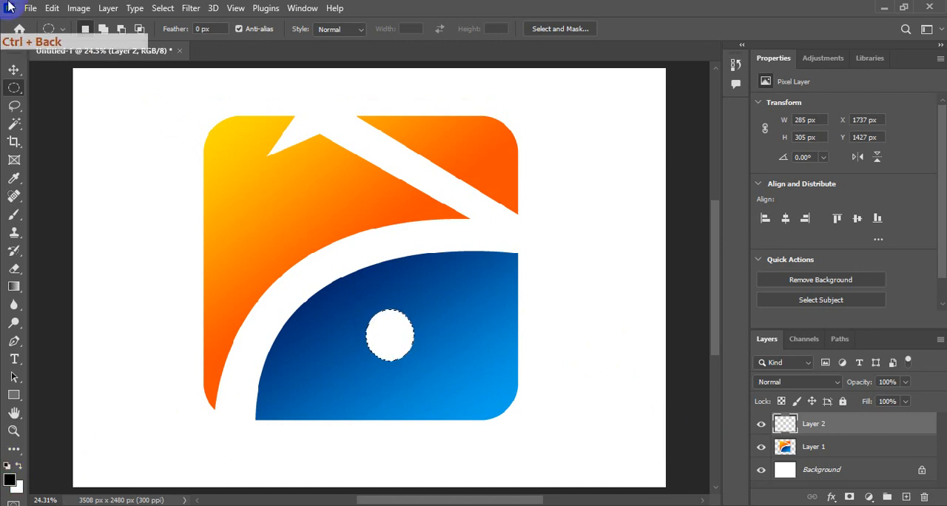
click(163, 9)
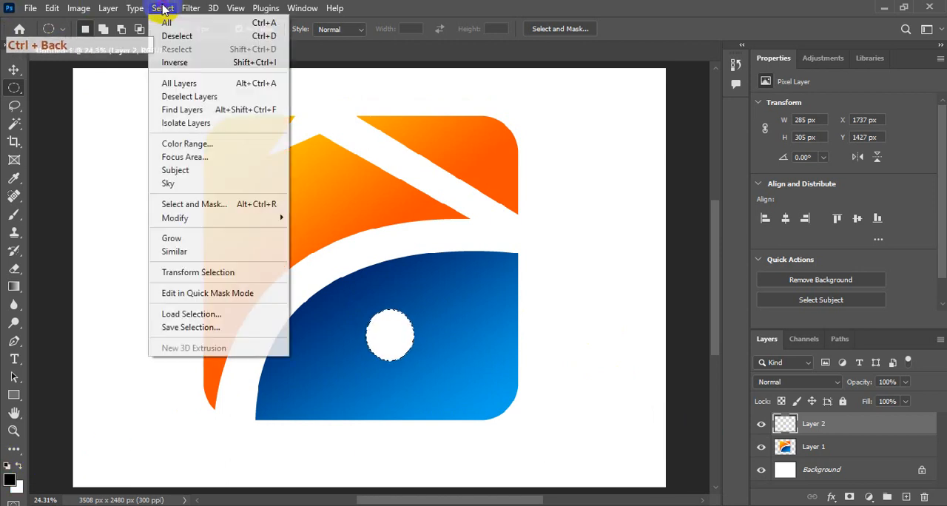
click(175, 40)
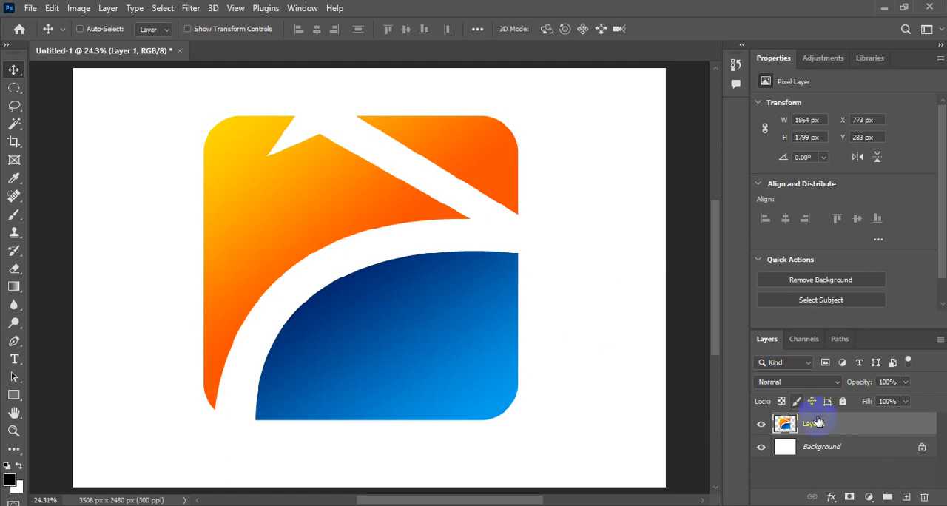
On a new layer above Layer 1, draw an elliptical selection about 305 by 297 px inside the blue piece
click(905, 498)
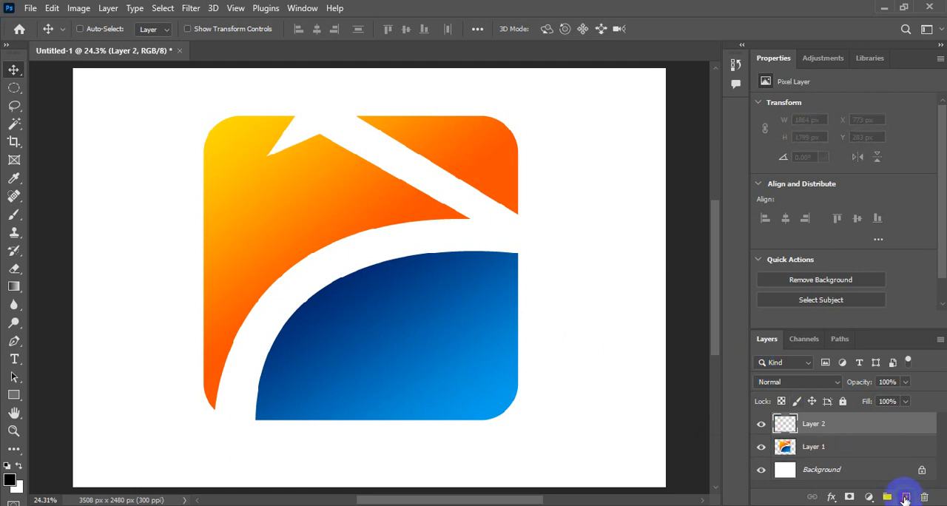
click(14, 89)
drag(364, 308, 413, 357)
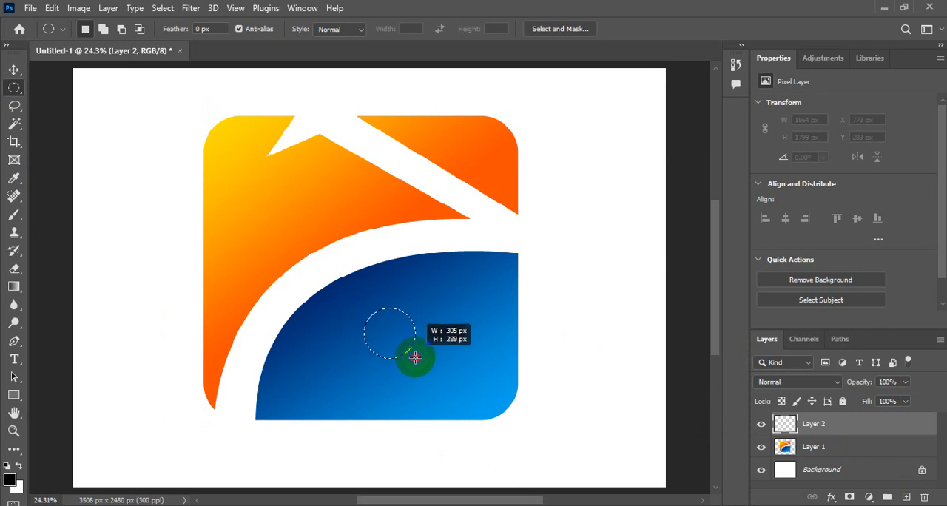
key(space)
drag(415, 358, 408, 357)
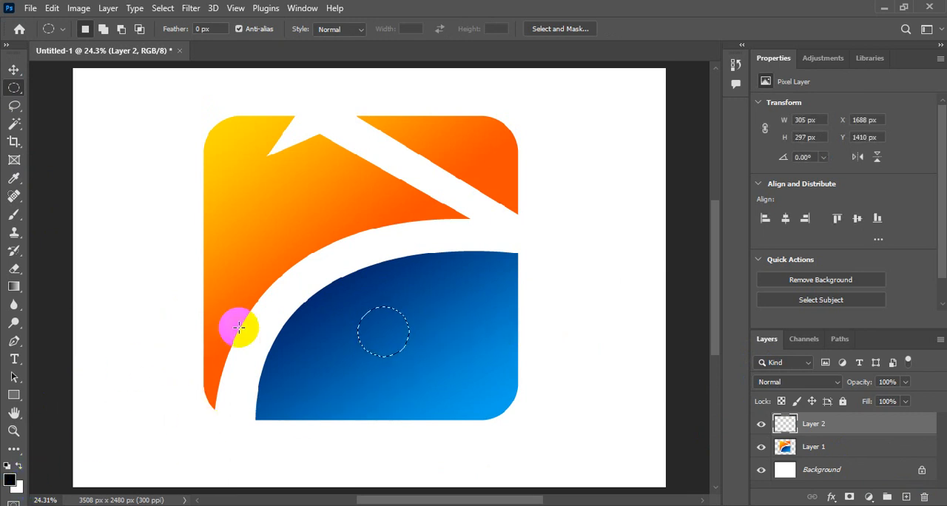
Fill the elliptical selection with the white background color and deselect it
key(ctrl+BackSpace)
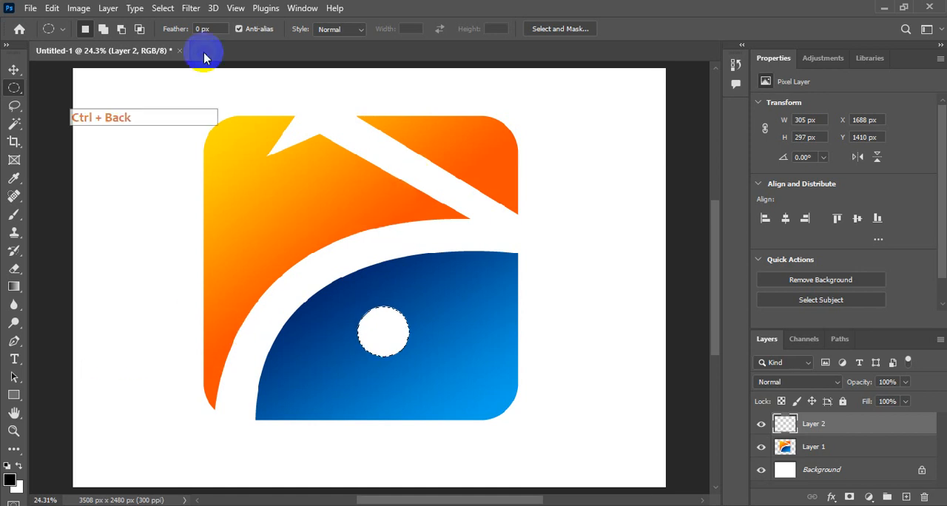
click(163, 8)
click(176, 35)
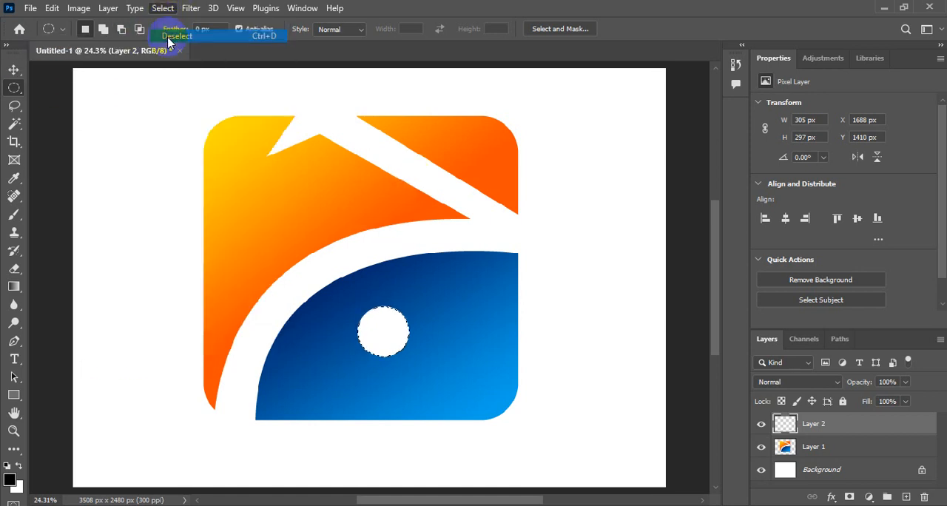
Move the white circle to about X 1705, Y 1455 px within the blue piece and merge its layer down into Layer 1
click(13, 73)
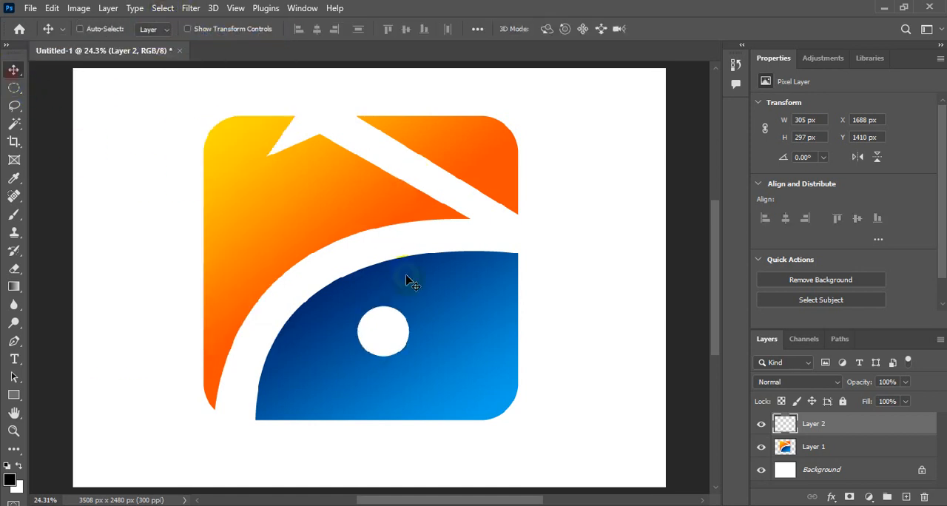
drag(388, 334, 389, 340)
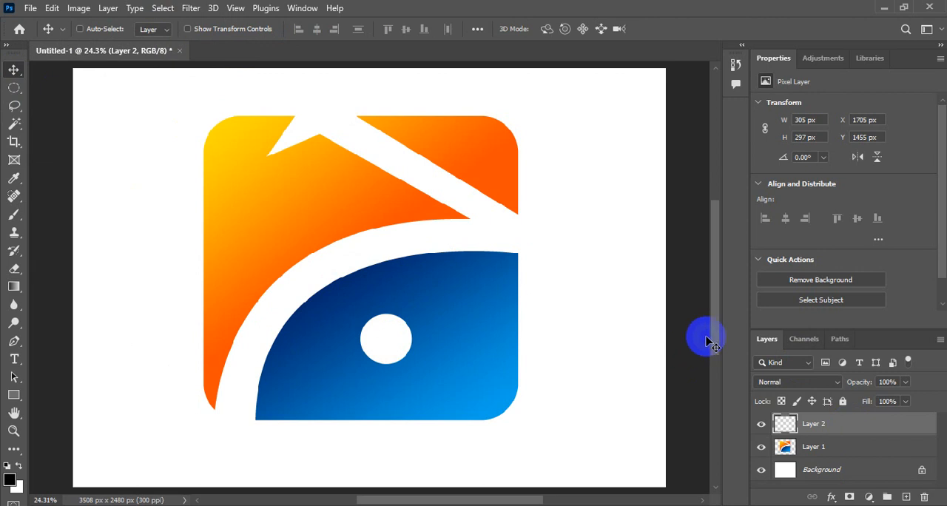
click(108, 9)
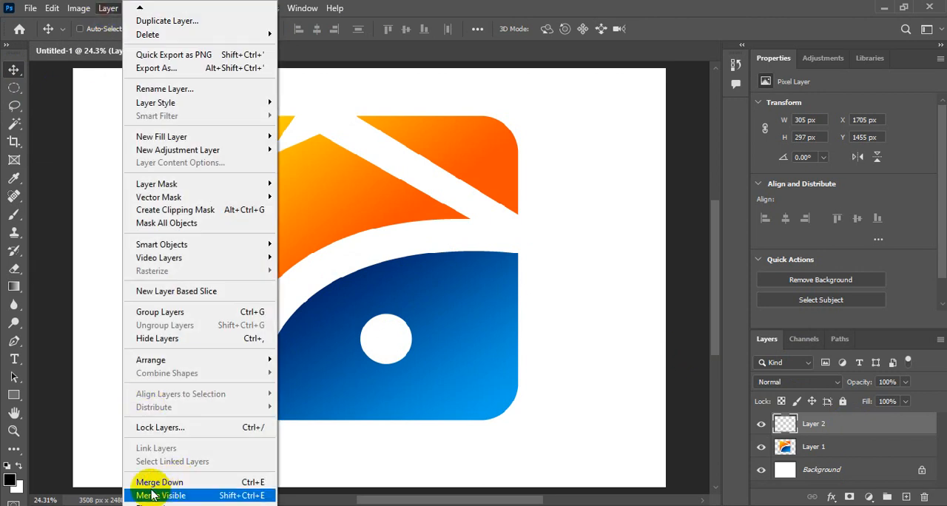
click(219, 482)
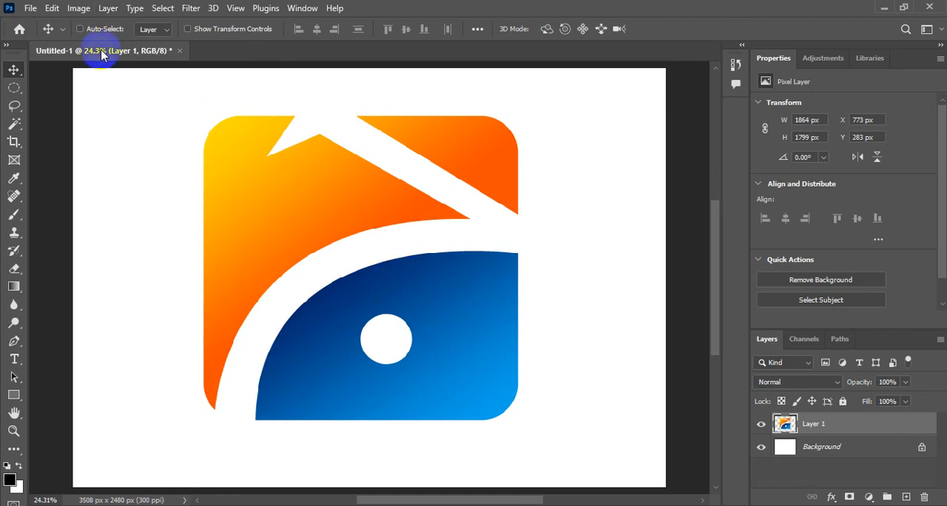
Scale the merged logo to about 69.64% around its center and move it up to about X 1069, Y 375 px
click(52, 9)
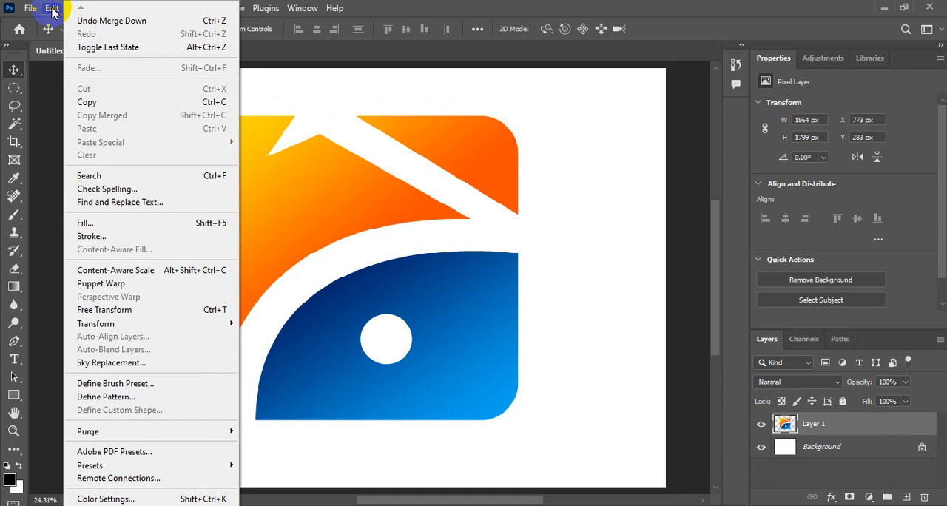
click(143, 316)
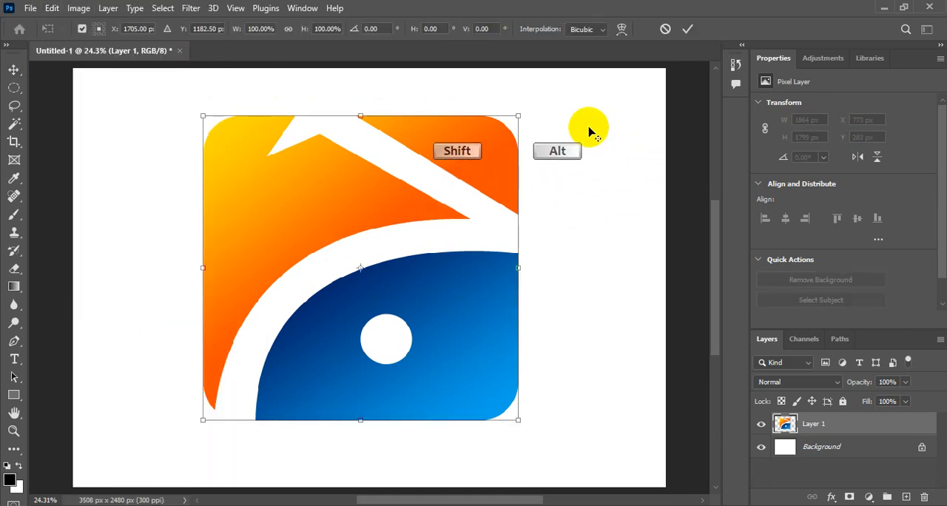
drag(515, 116, 466, 161)
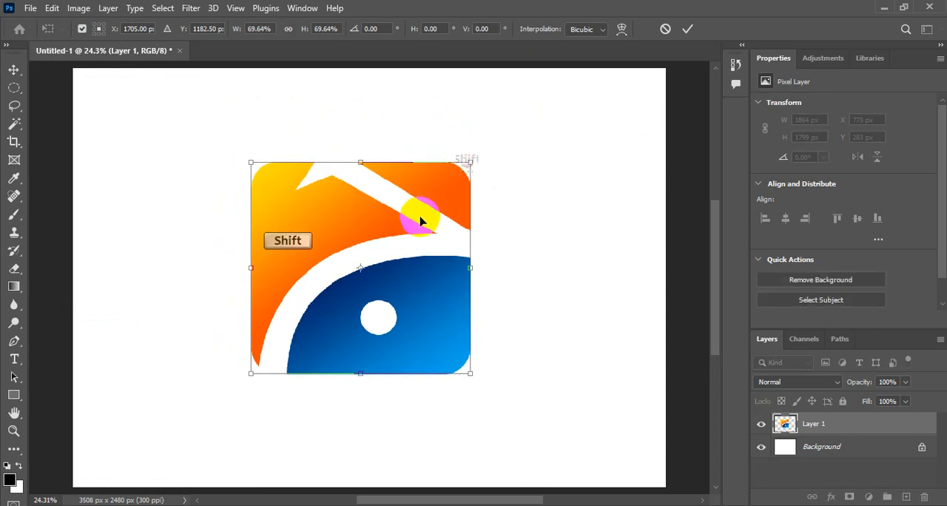
click(687, 31)
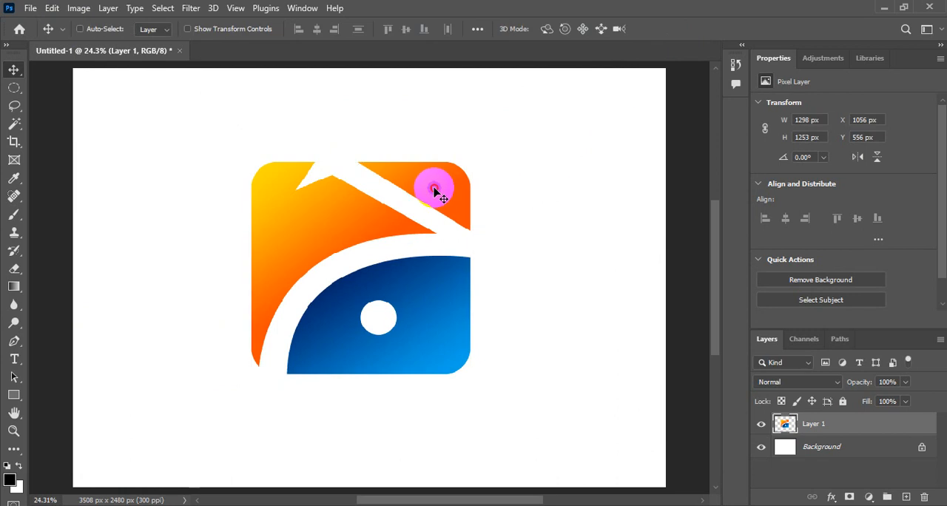
drag(435, 191, 435, 161)
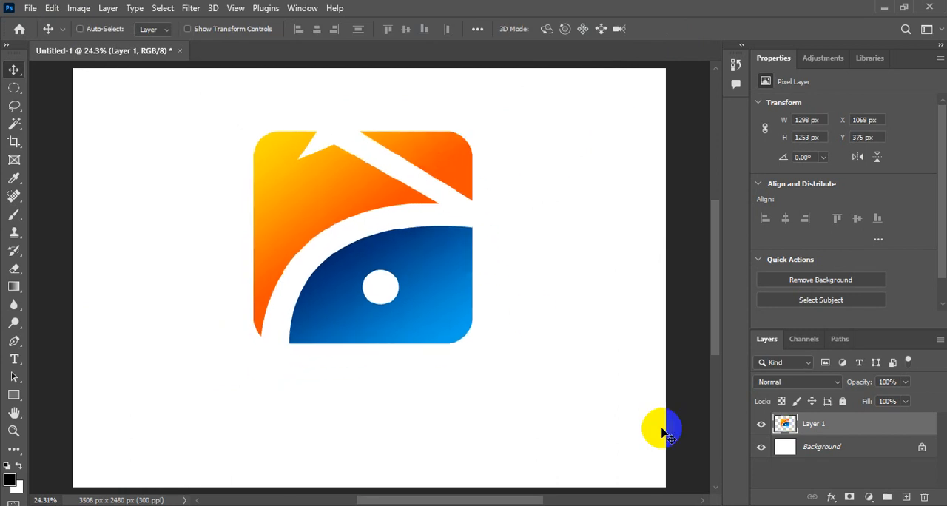
On a new layer directly above Background, draw a rounded rectangle path about 1368 by 1650 px with 200 px corners around the logo
click(824, 429)
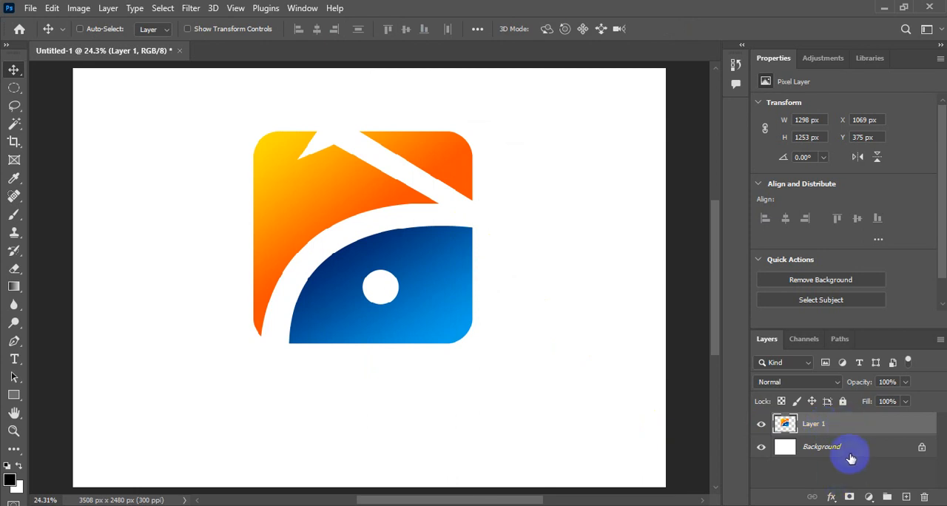
click(845, 451)
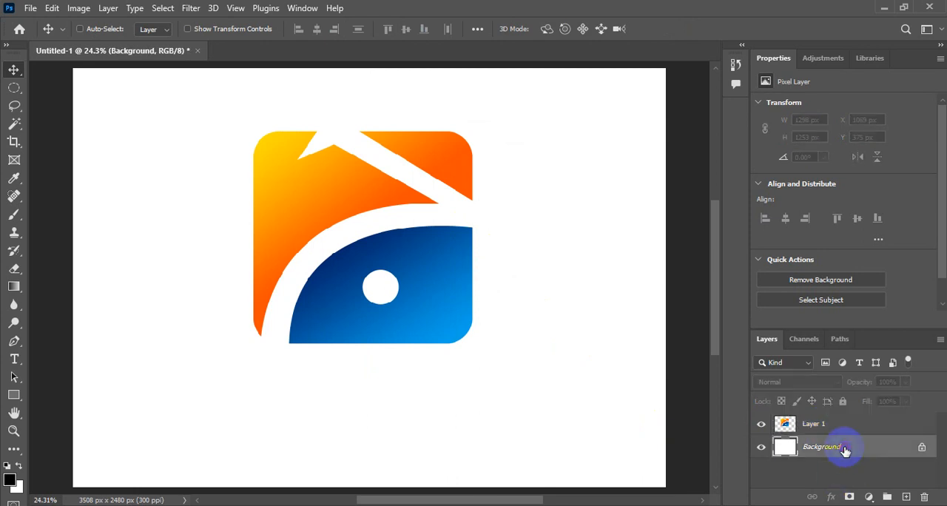
click(907, 498)
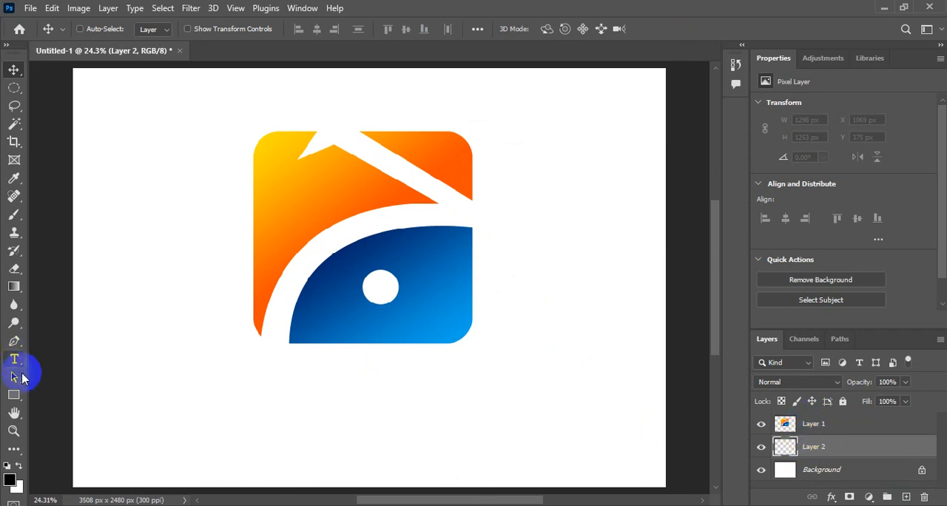
click(14, 395)
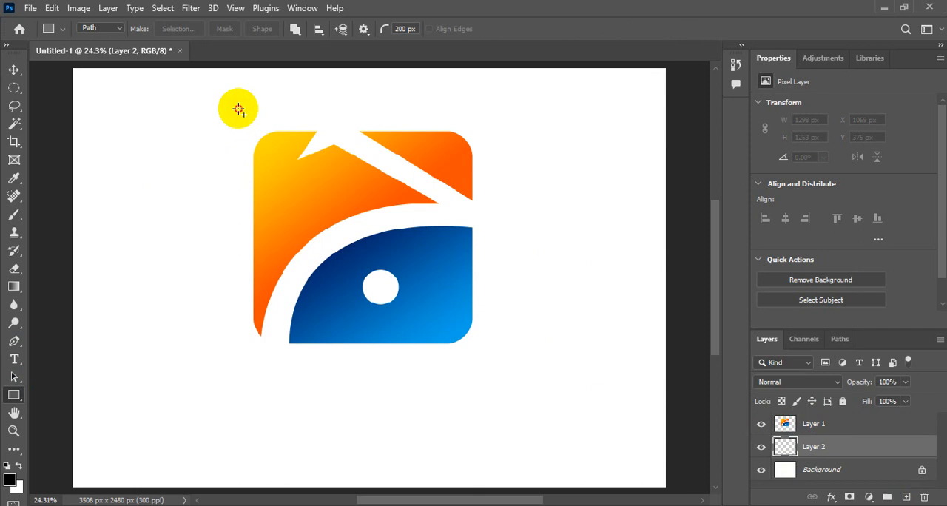
drag(239, 110, 478, 403)
key(space)
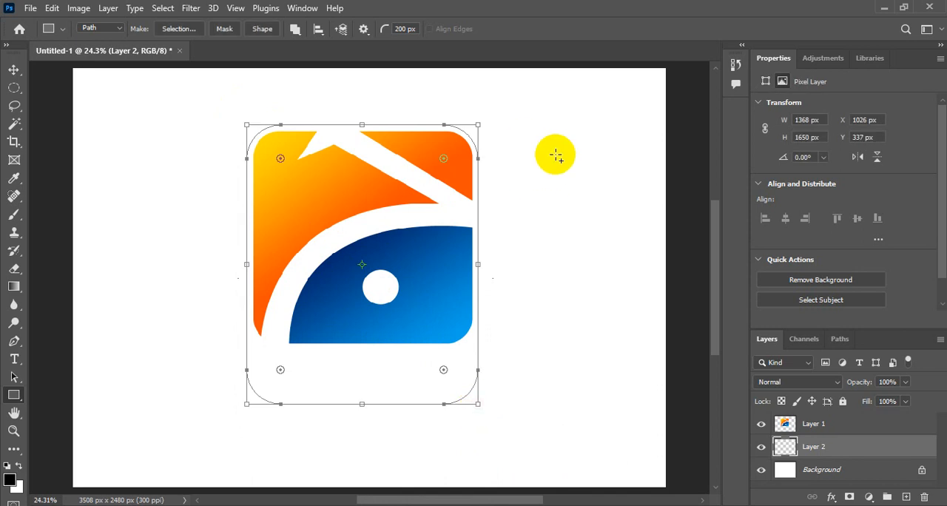
Convert the rounded rectangle path to a selection, fill it with the white background color and deselect it
key(ctrl+Return)
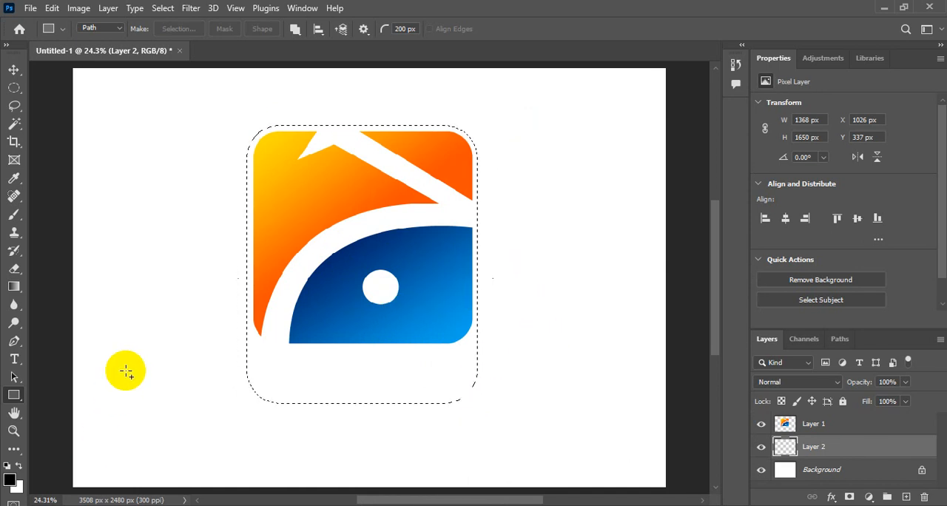
key(ctrl)
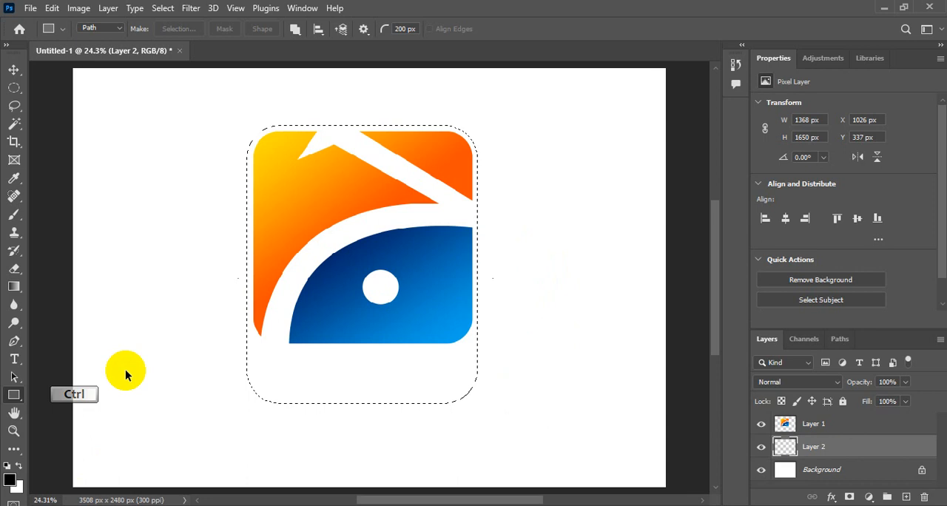
key(ctrl+BackSpace)
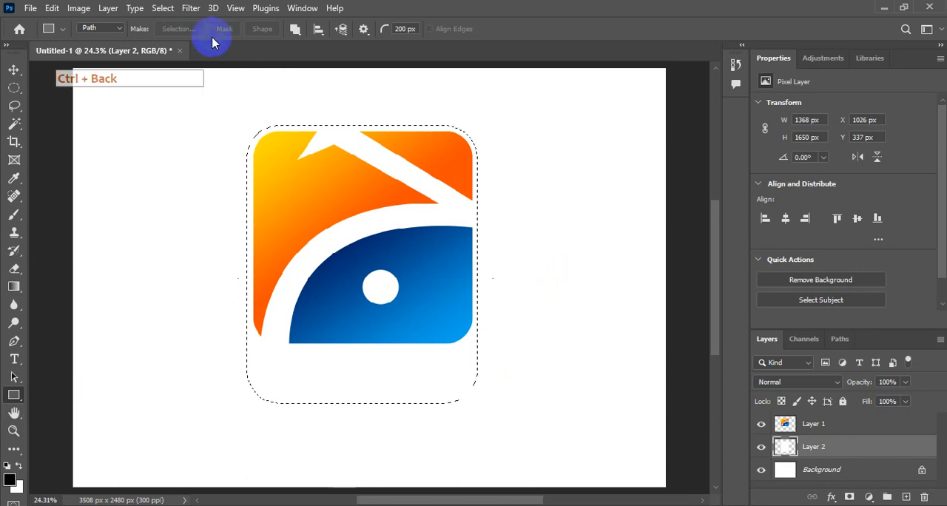
click(163, 8)
click(178, 36)
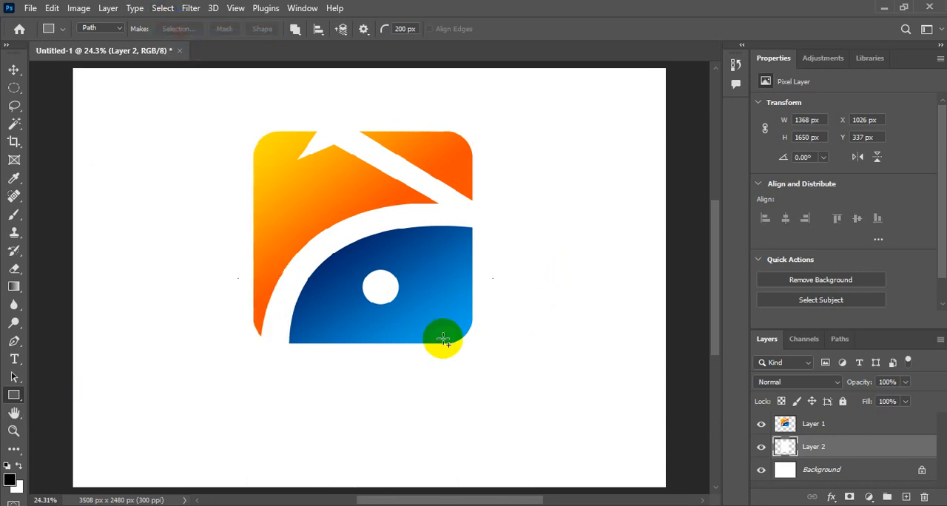
Add a Stroke layer style to Layer 2 and set its color to black (000000)
click(13, 71)
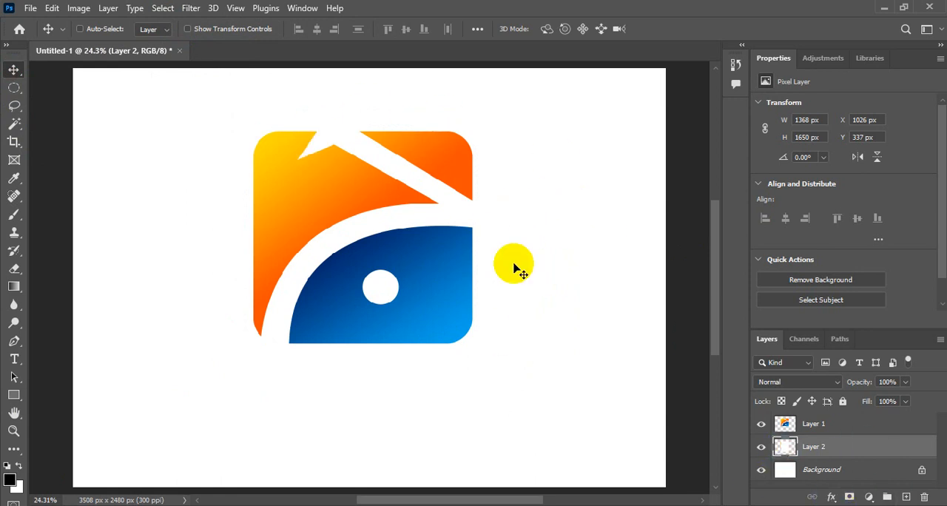
click(832, 497)
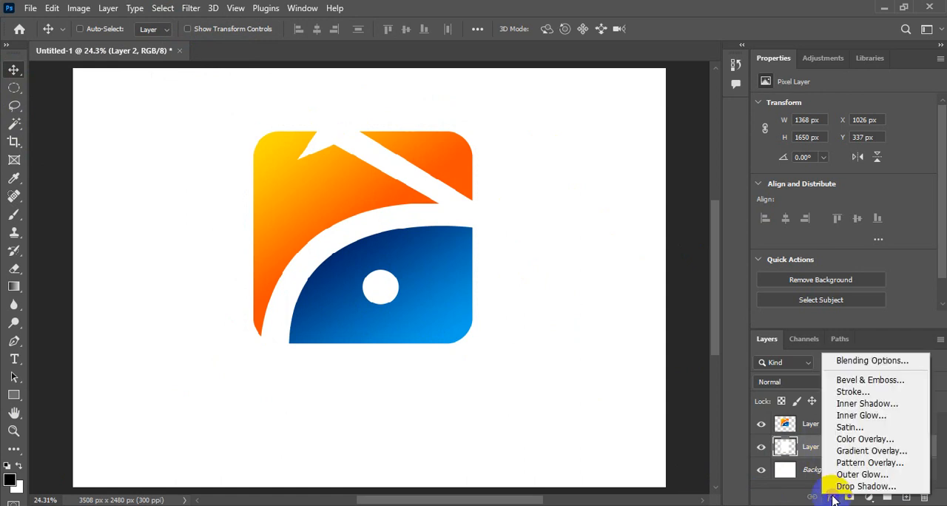
click(859, 393)
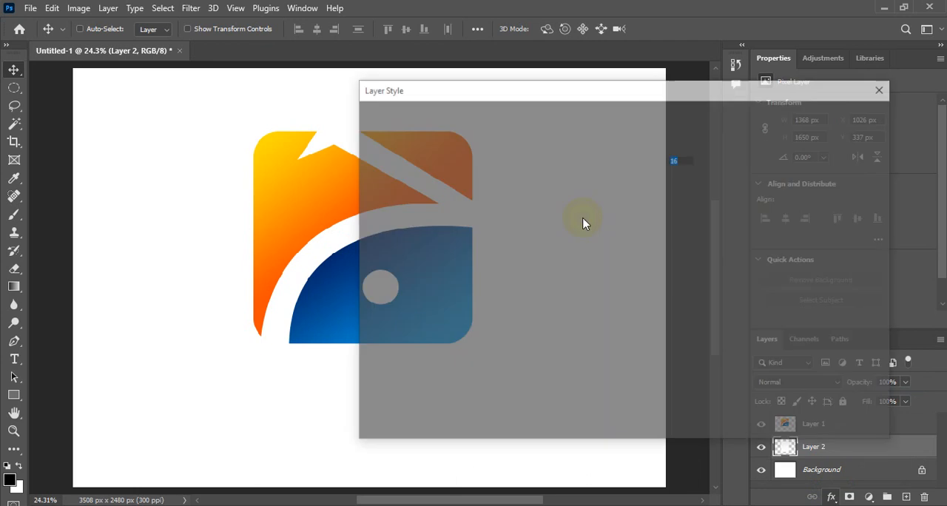
mouse_move(586, 88)
mouse_down()
mouse_move(725, 152)
mouse_move(623, 78)
mouse_move(630, 70)
mouse_move(639, 77)
mouse_up()
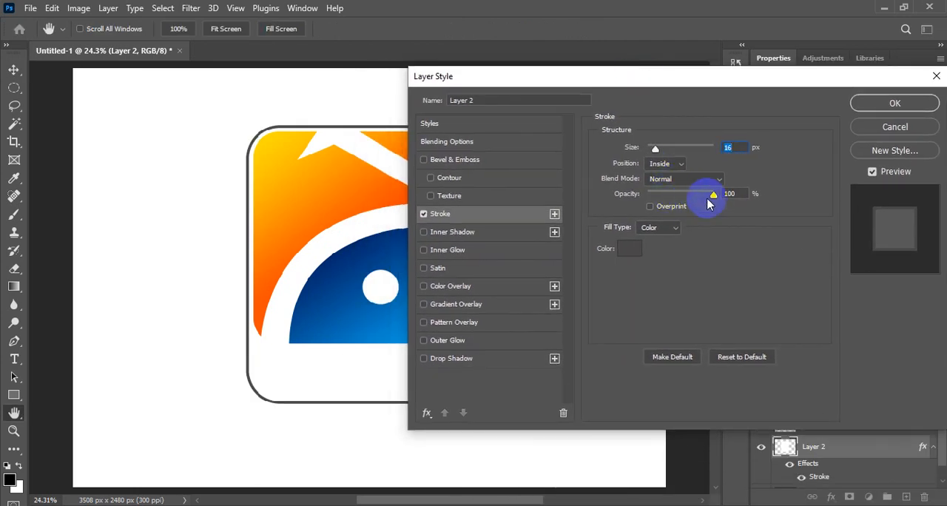
click(629, 248)
drag(641, 303, 700, 348)
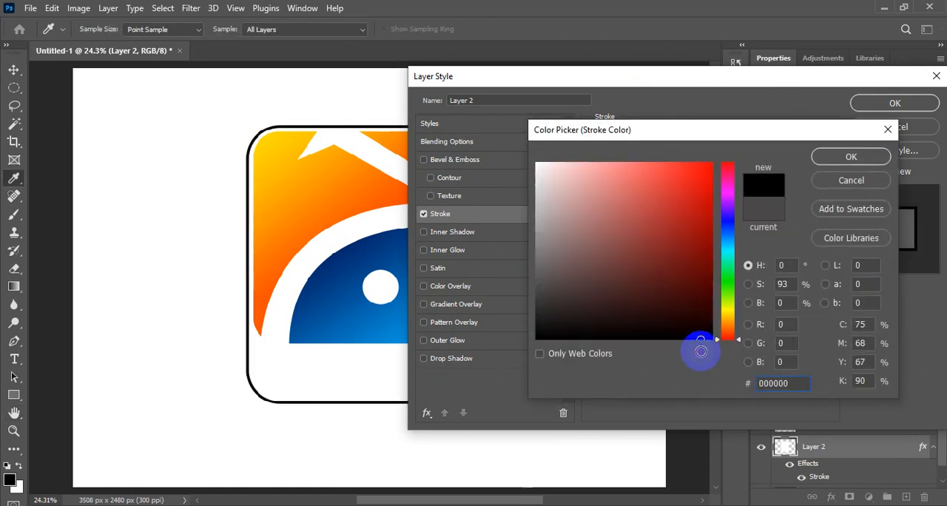
click(851, 157)
Set the stroke size to 32 px with inside position and apply the layer style
drag(669, 80, 770, 91)
drag(761, 164, 764, 162)
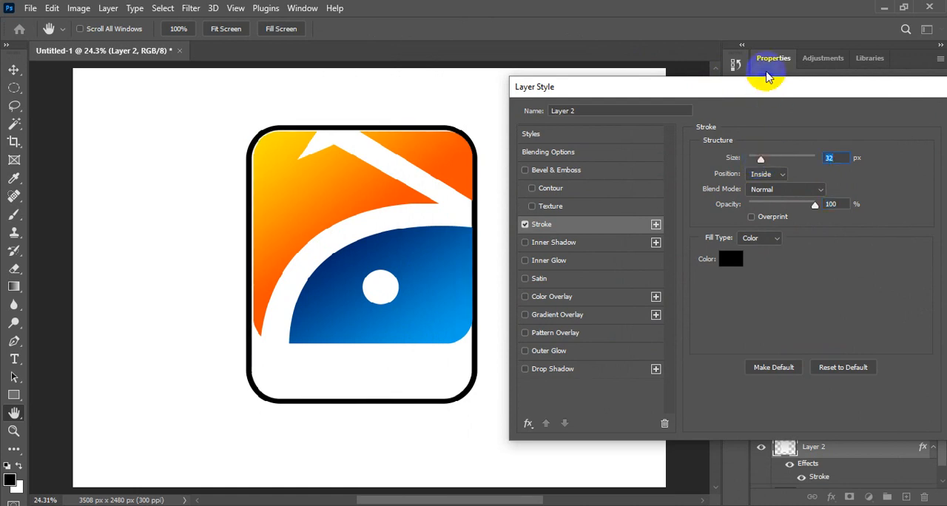
drag(772, 84, 651, 98)
click(870, 127)
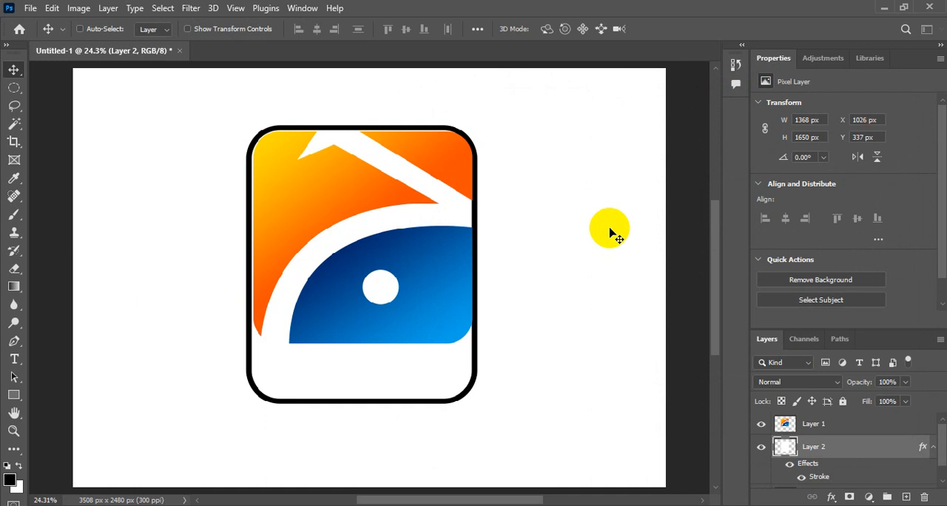
Nudge the outlined white rectangle to about X 1029, Y 345 px around the logo
key(Right)
key(Right)
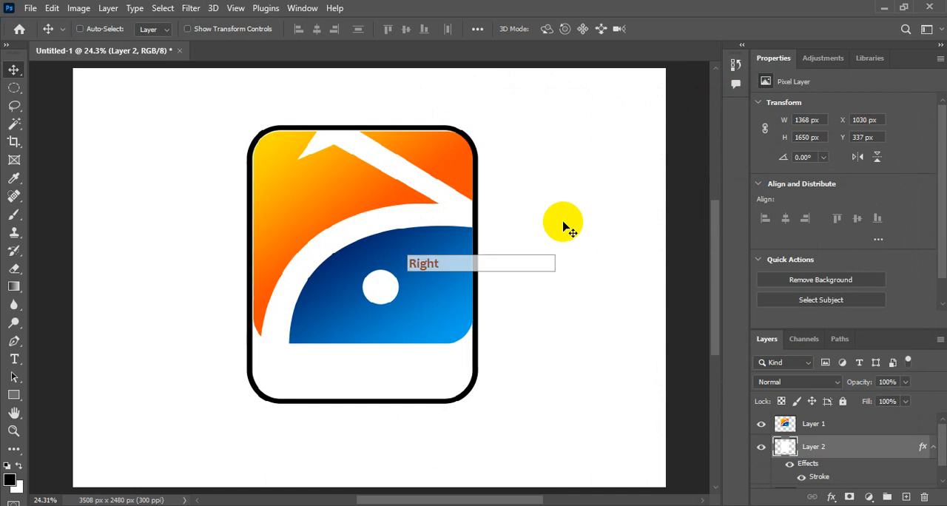
key(Down)
key(Down)
key(Left)
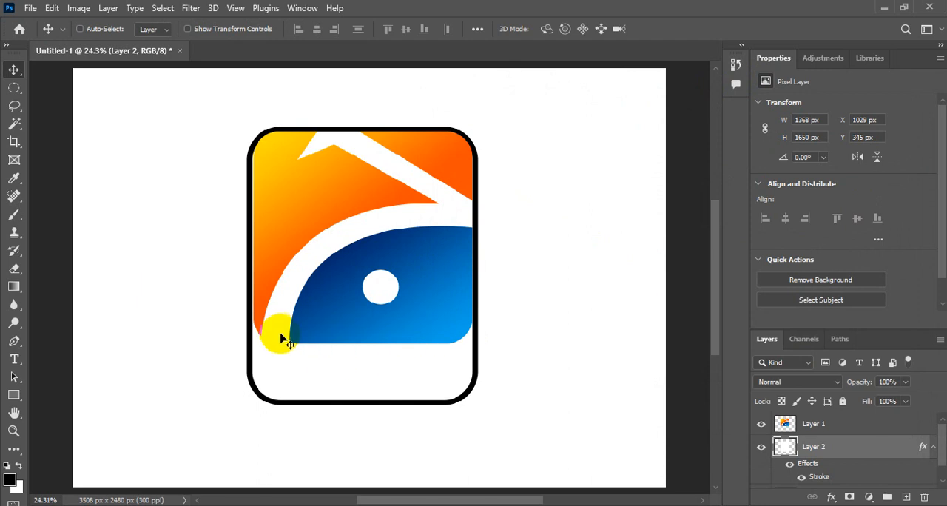
Stretch the outlined rectangle to about 103.65% width and 102.48% height using Free Transform
key(ctrl+t)
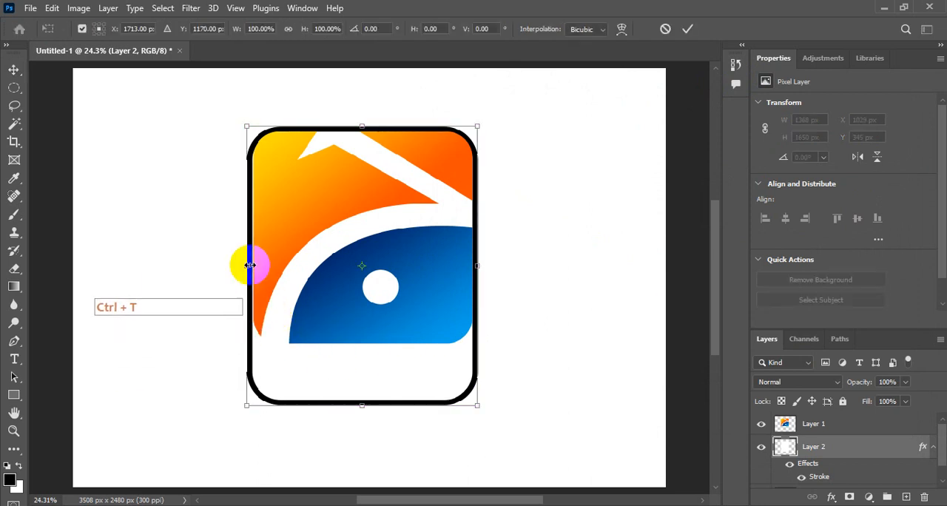
drag(249, 265, 249, 269)
drag(477, 265, 481, 267)
drag(364, 126, 365, 119)
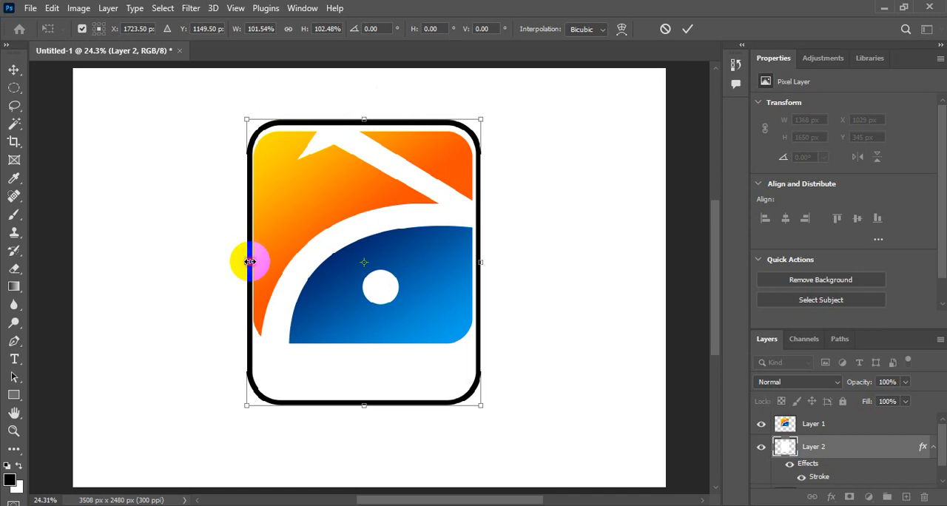
drag(250, 262, 245, 262)
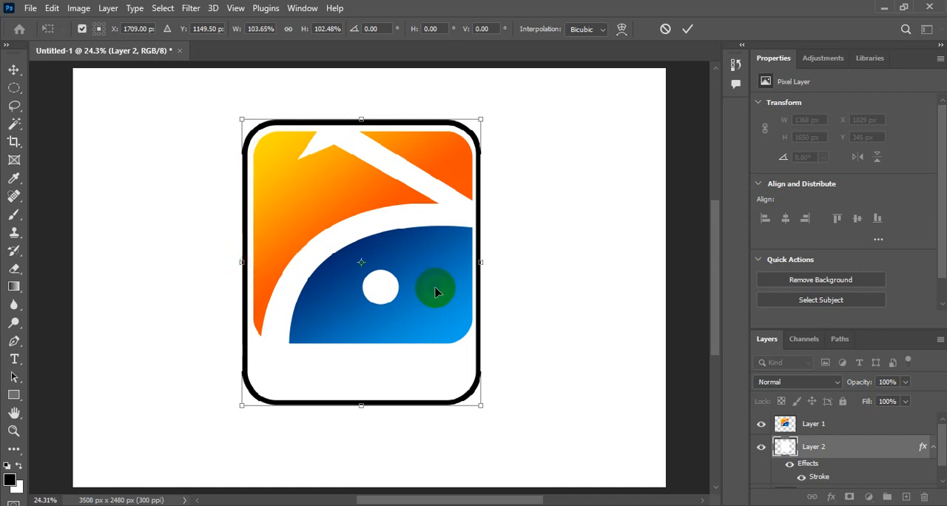
Nudge the stretched rectangle so its center sits at about X 1721, Y 1153.5 px and apply the transformation
key(Right)
key(Right)
key(Right)
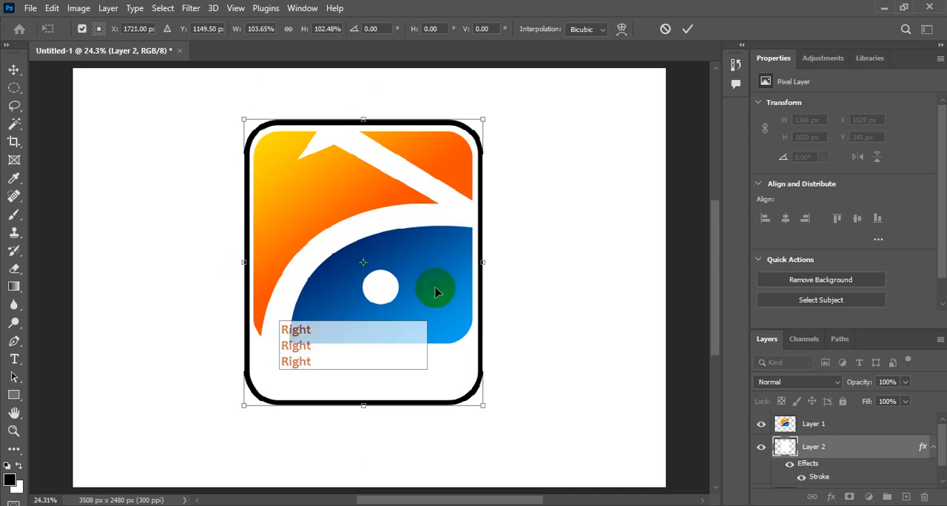
key(Down)
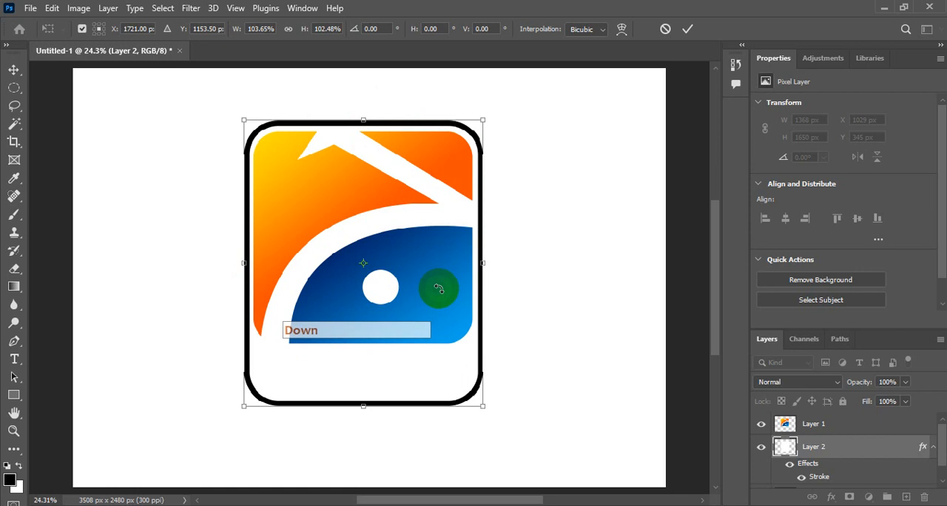
click(687, 29)
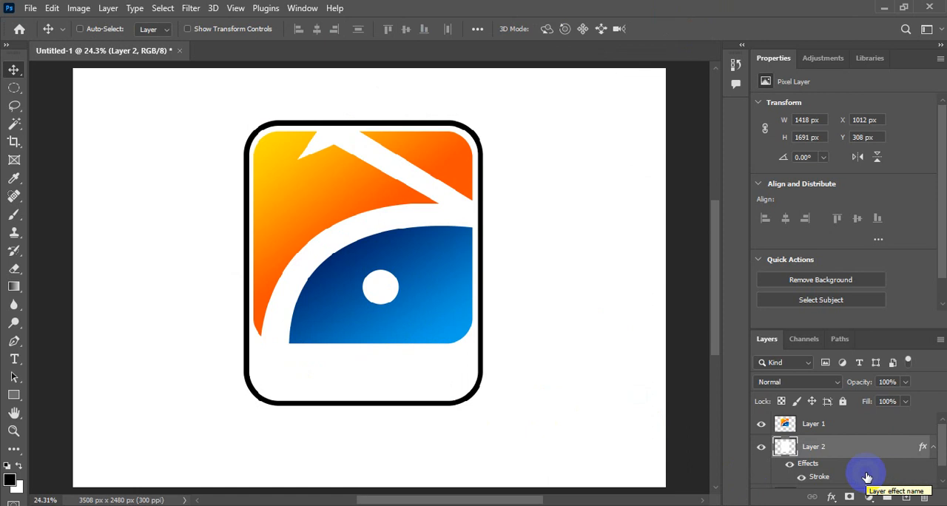
Add the horizontal text "GEO NEWS" at 36 pt and place it below the logo, near the frame's lower-left corner
click(15, 359)
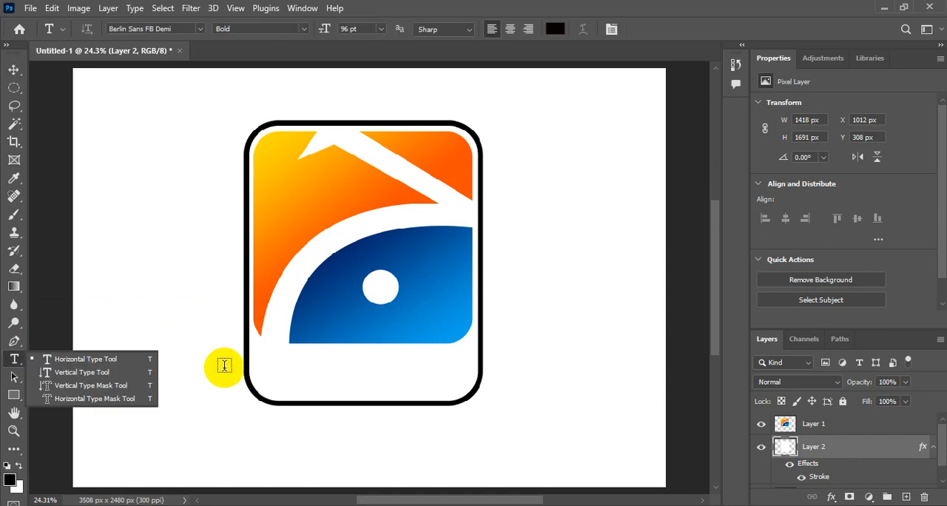
click(275, 376)
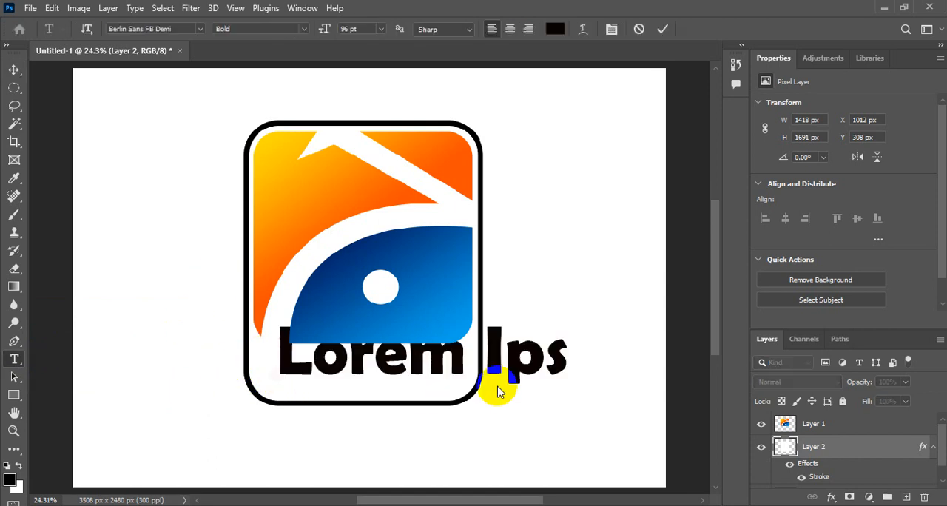
click(381, 33)
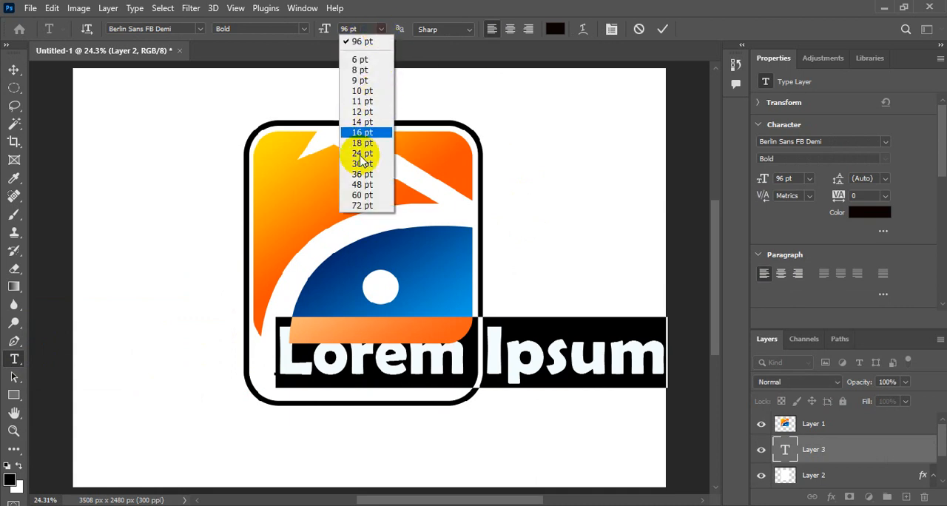
click(363, 181)
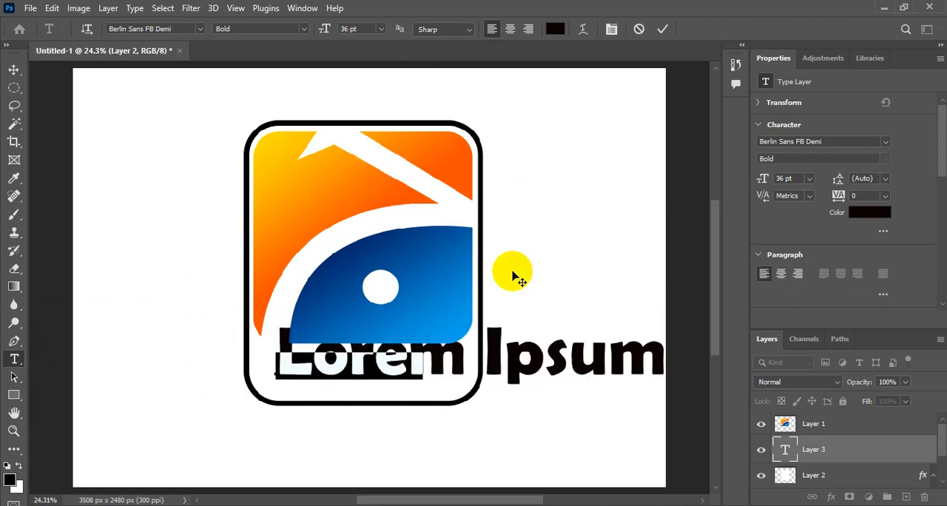
key(Caps_Lock)
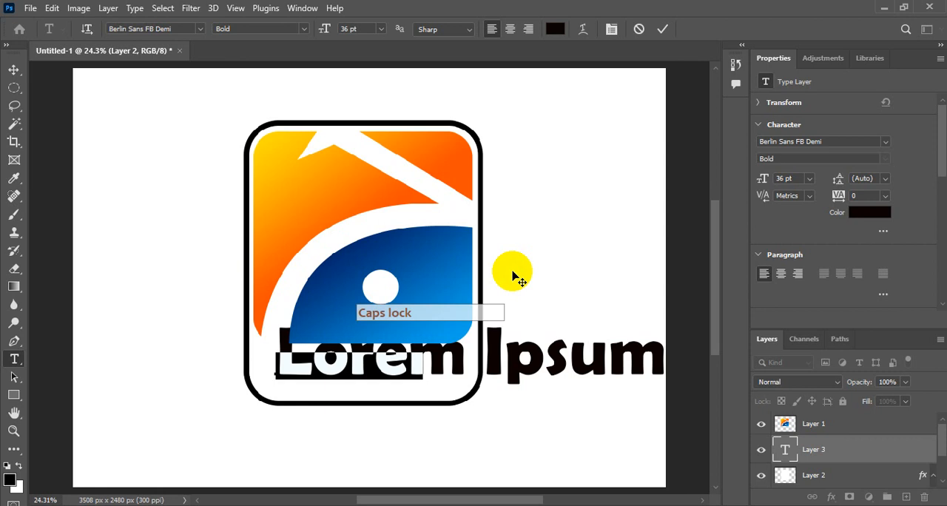
text(GE)
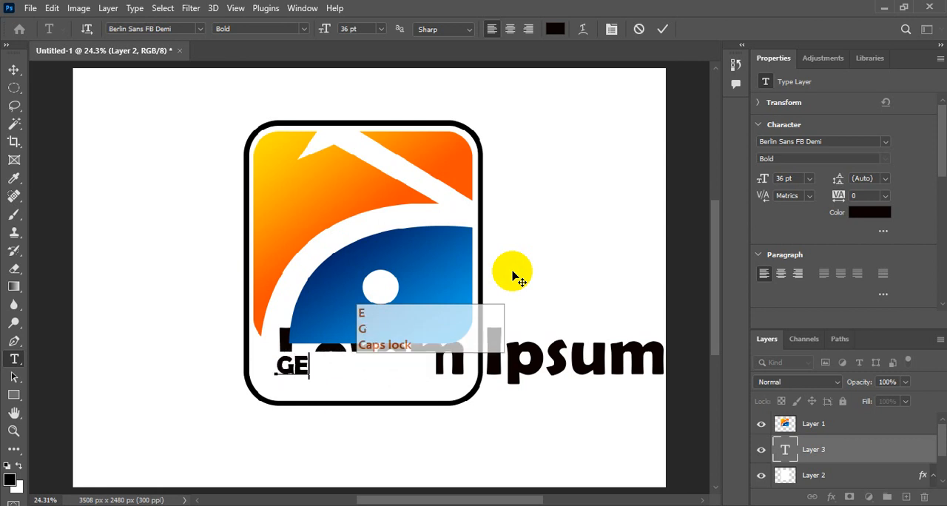
text(O )
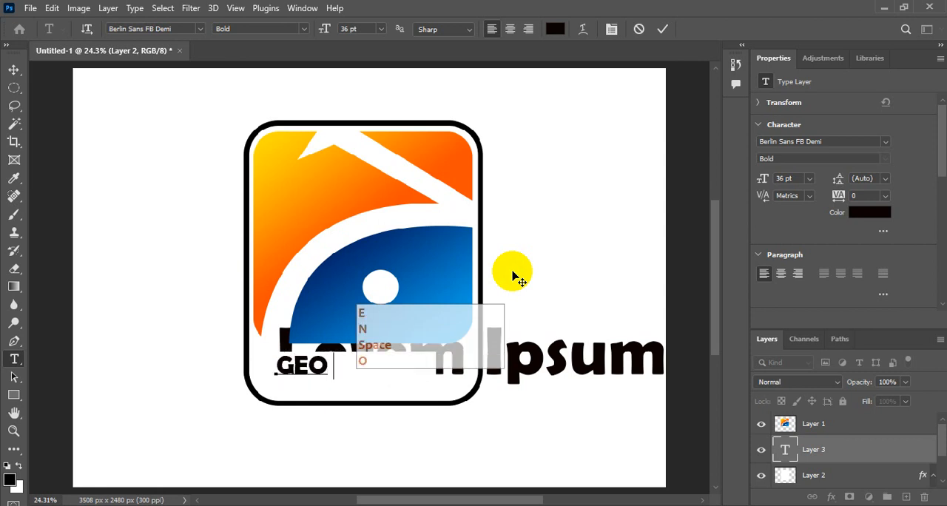
text(NEWS)
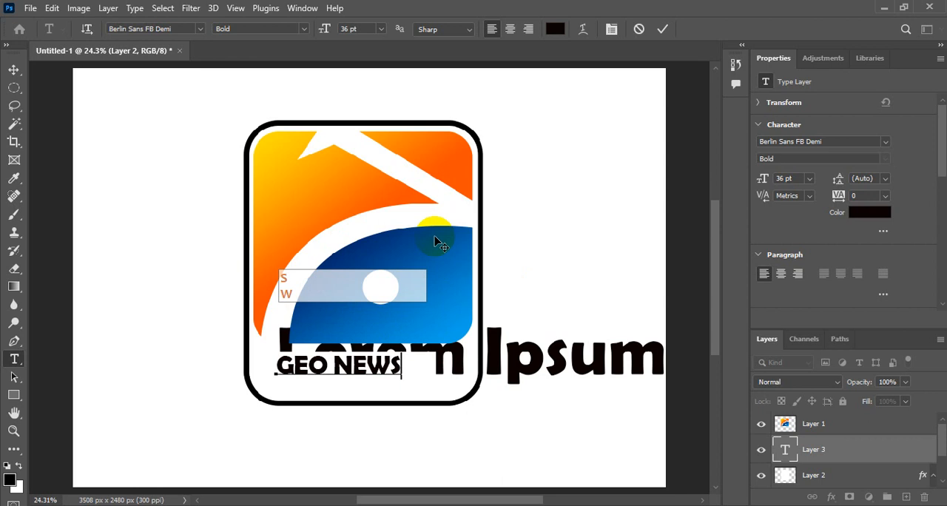
click(14, 69)
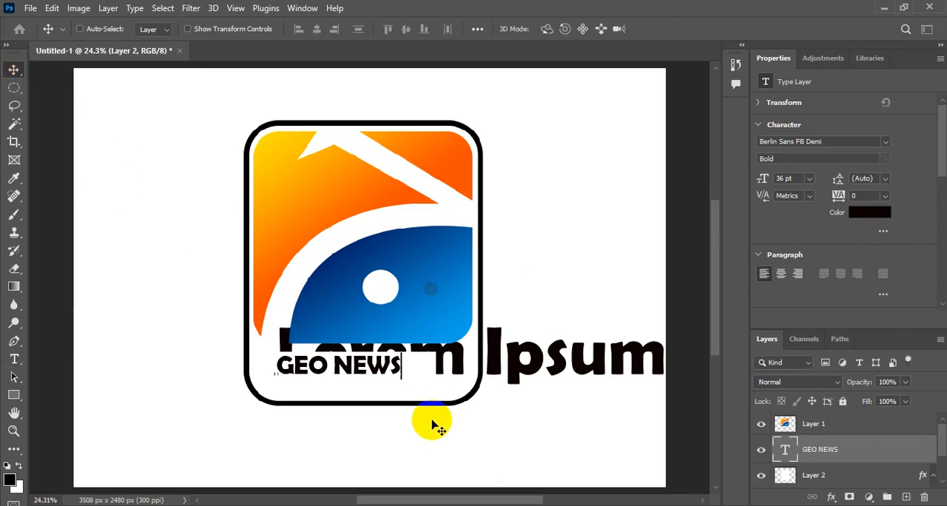
drag(397, 368, 380, 378)
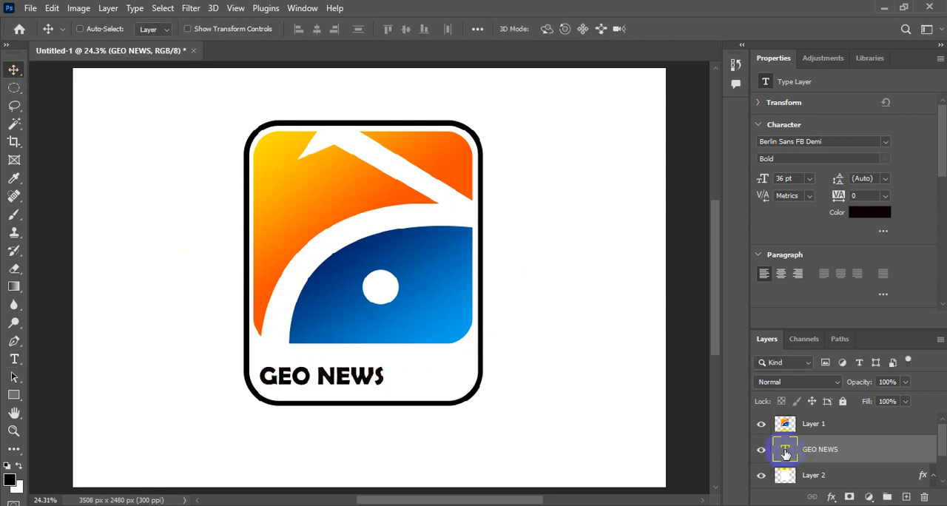
Restyle the "GEO NEWS" caption at 62 pt in the Arial font with the Black style
double_click(783, 451)
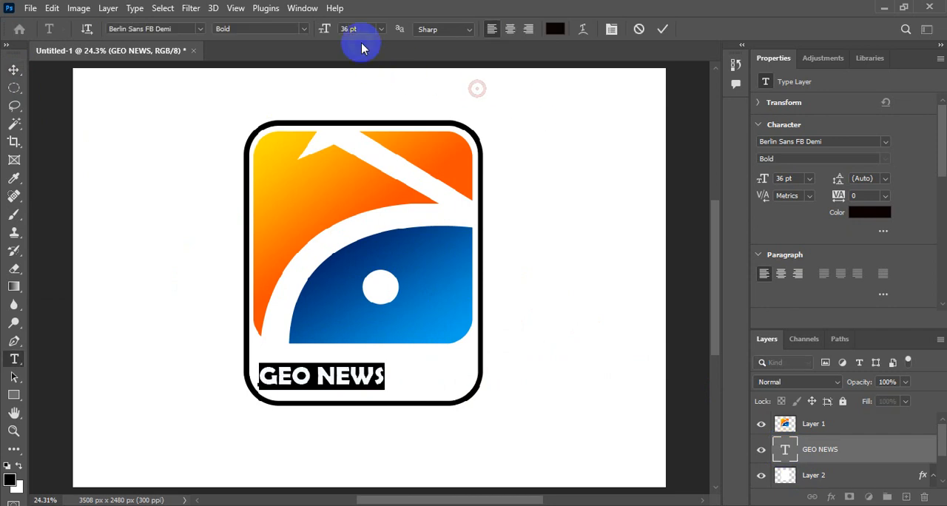
drag(324, 30, 340, 35)
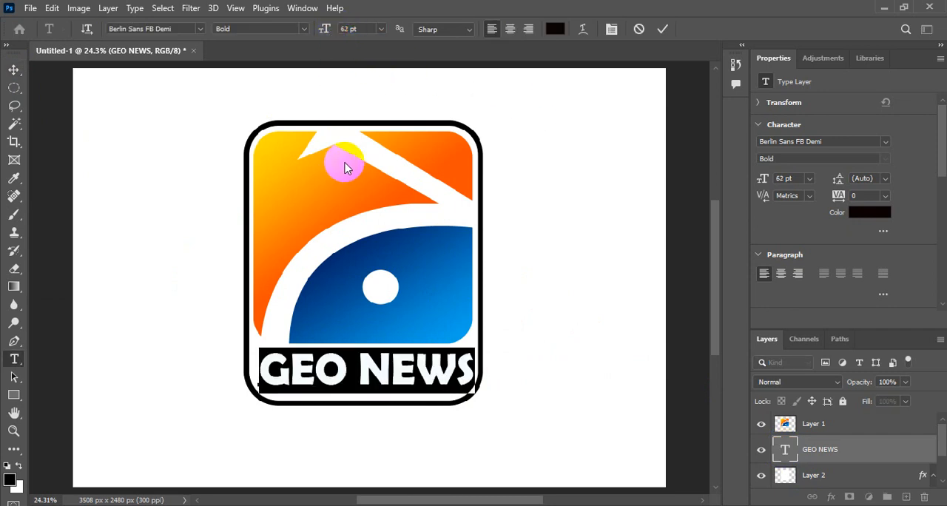
click(201, 31)
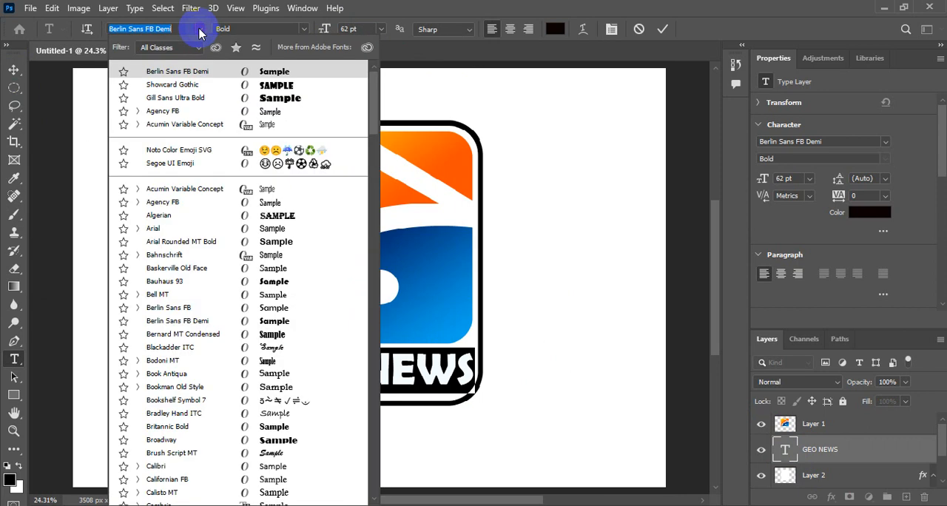
drag(375, 78, 375, 79)
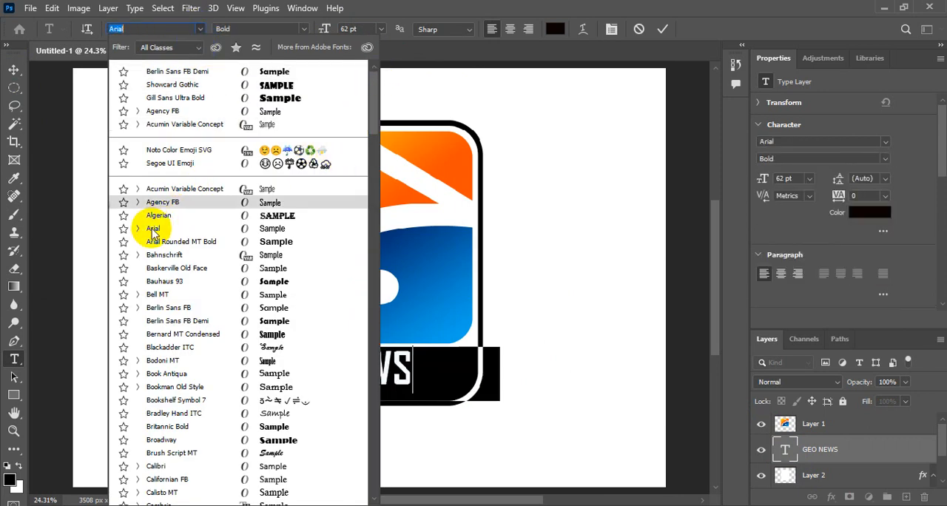
click(153, 228)
click(292, 28)
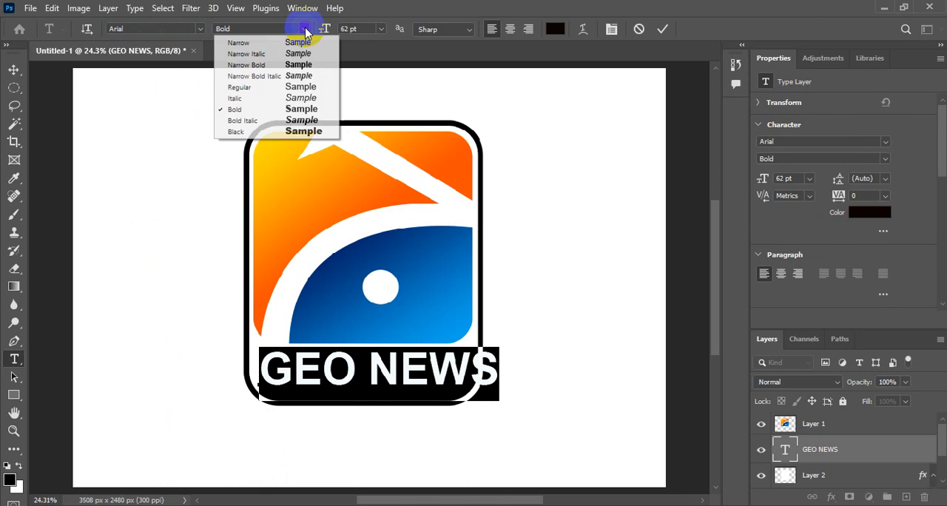
click(235, 133)
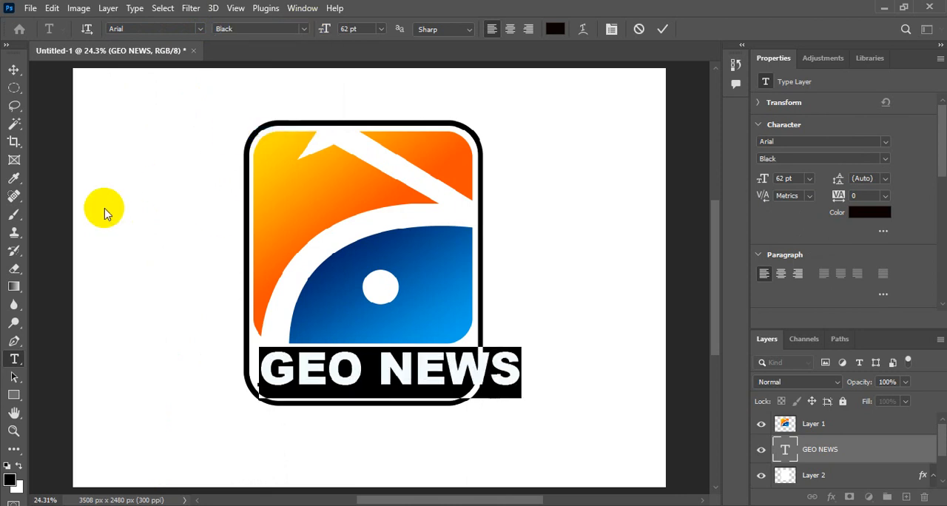
Shift the caption slightly left and fit it inside the frame with Free Transform at about 83.76% width and 116.01% height
click(13, 70)
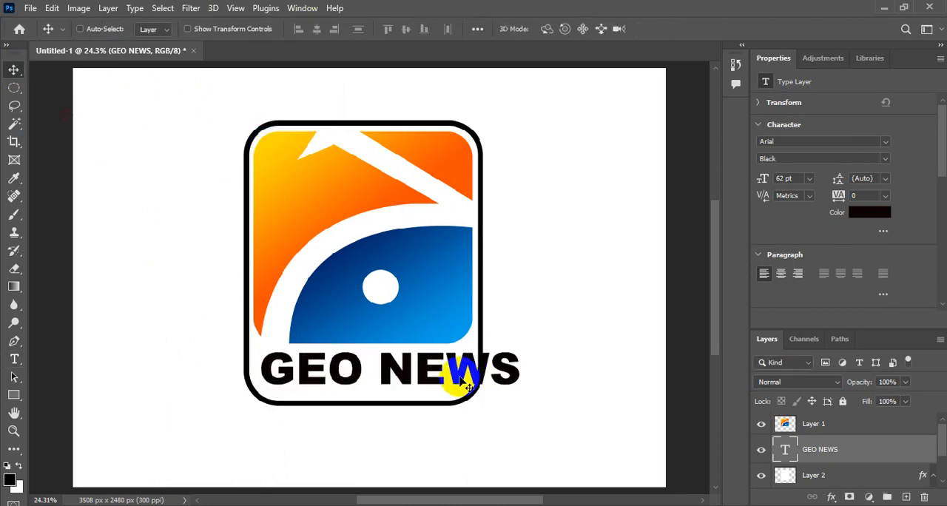
drag(431, 364, 425, 377)
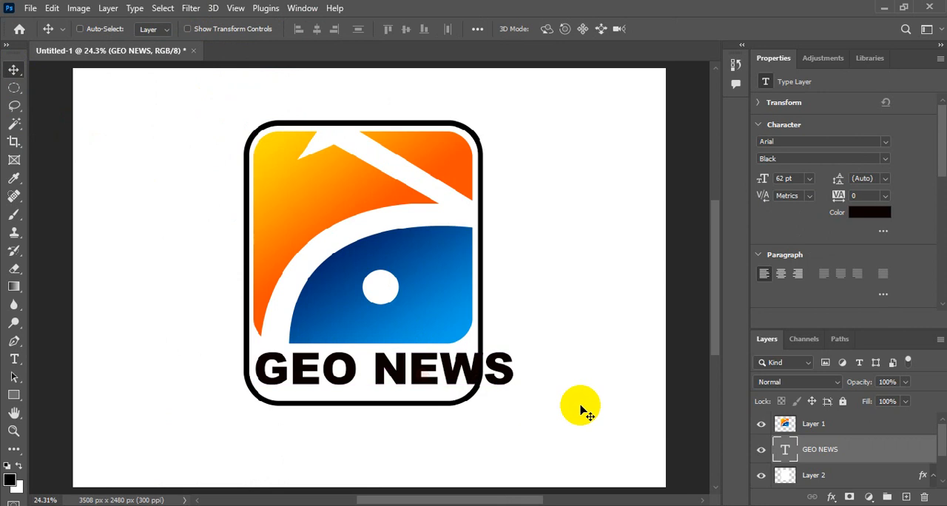
click(52, 9)
click(100, 310)
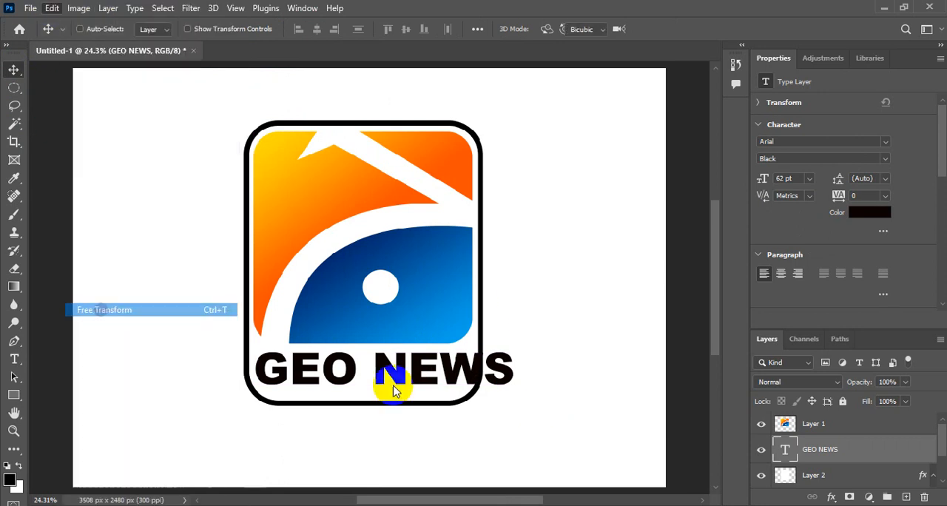
drag(518, 372, 471, 369)
drag(362, 398, 365, 405)
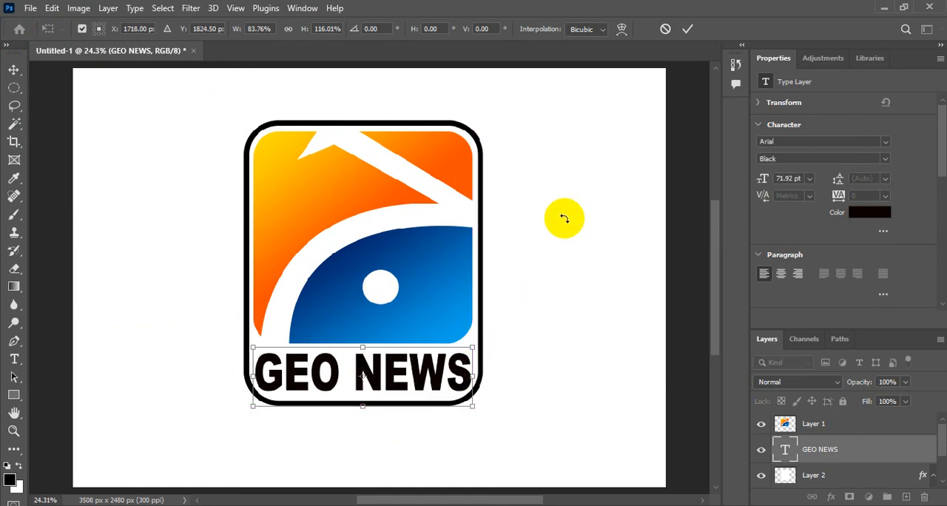
click(686, 29)
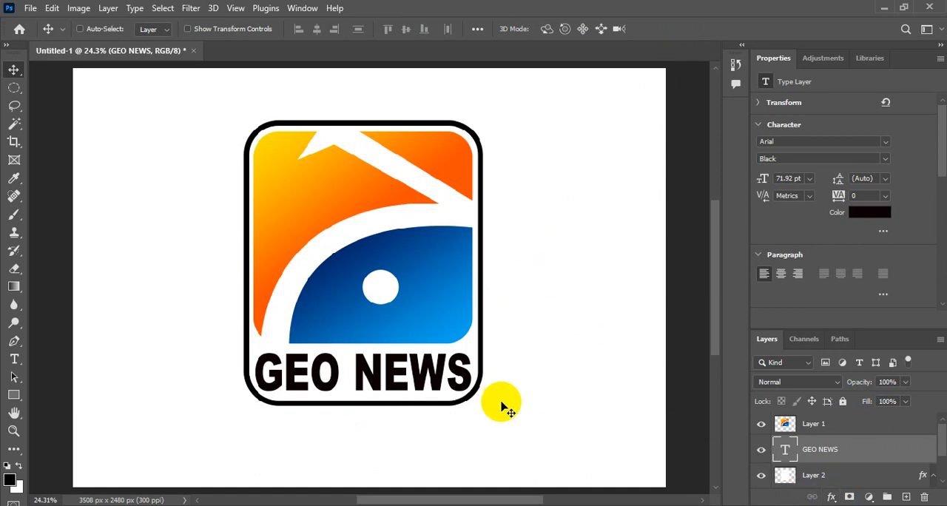
Save the document in the Documents folder as a Photoshop file named "GEO NEWS LOGO"
click(29, 8)
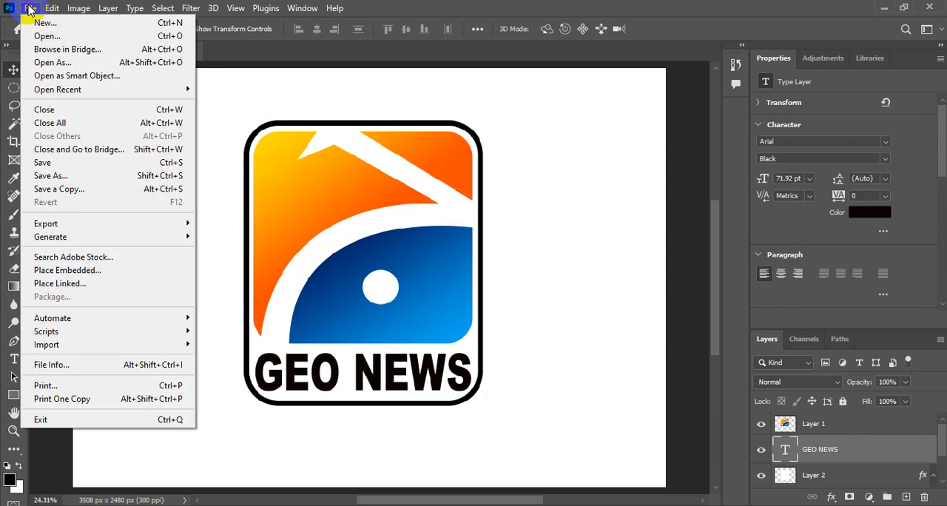
click(68, 175)
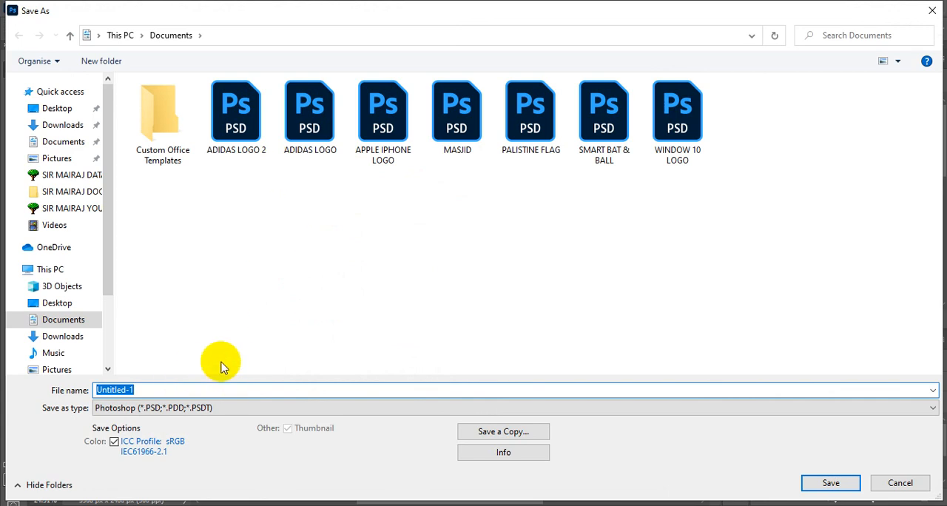
text(GE)
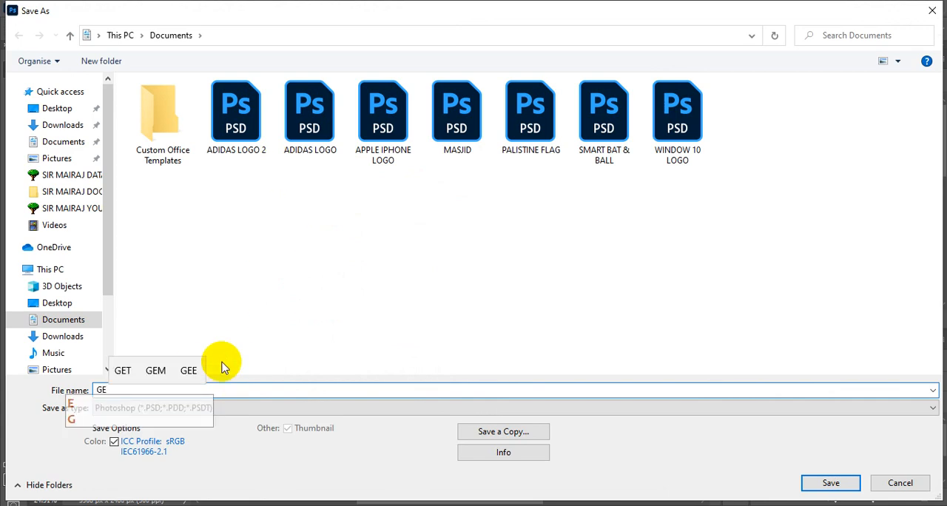
text(O N)
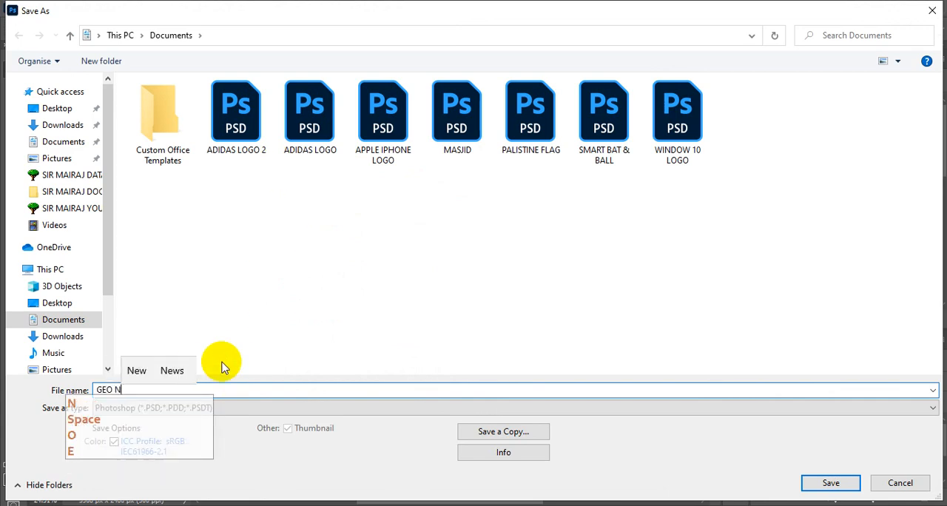
text(EWS LOGO)
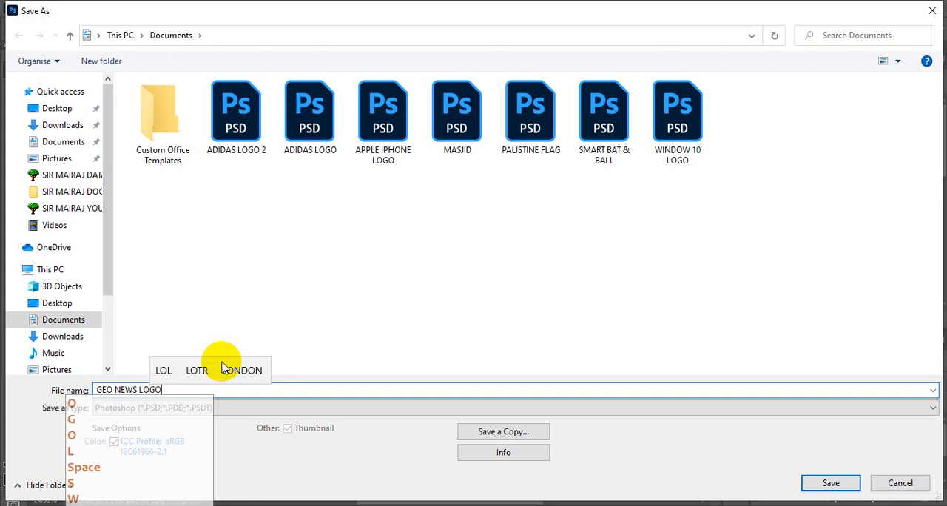
click(831, 483)
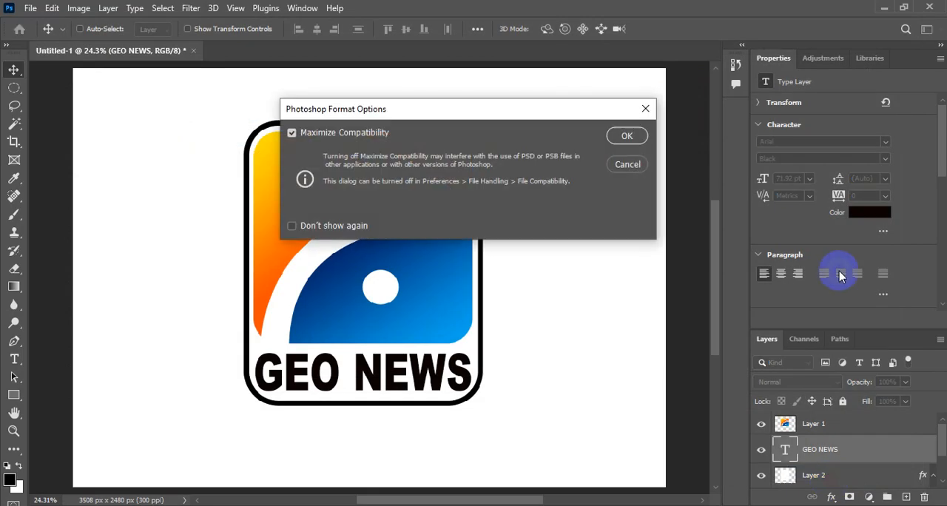
Accept the Photoshop format options with Maximize Compatibility on and set the dialog not to show again
click(621, 140)
click(311, 228)
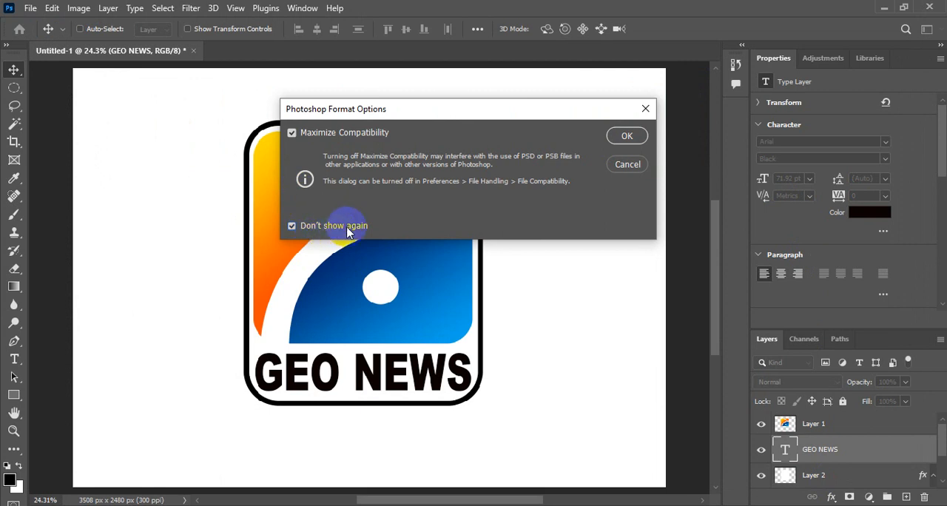
click(612, 137)
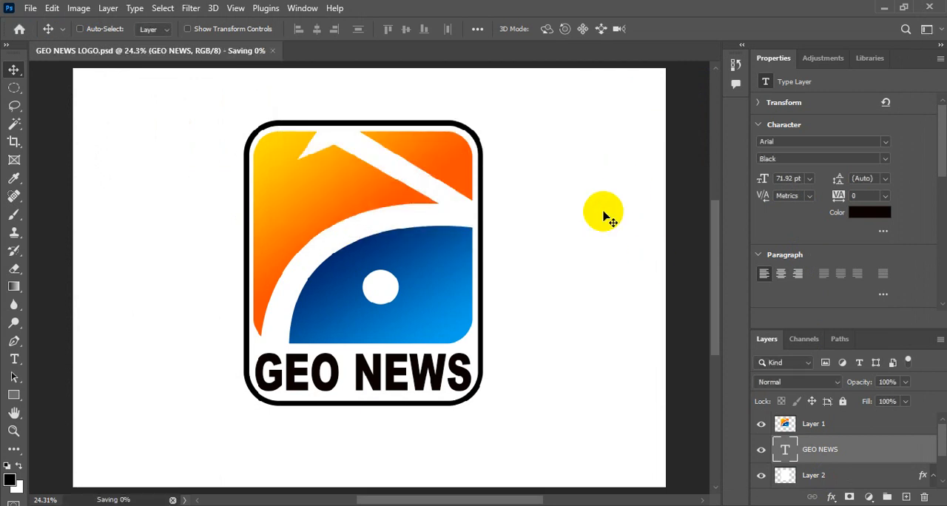